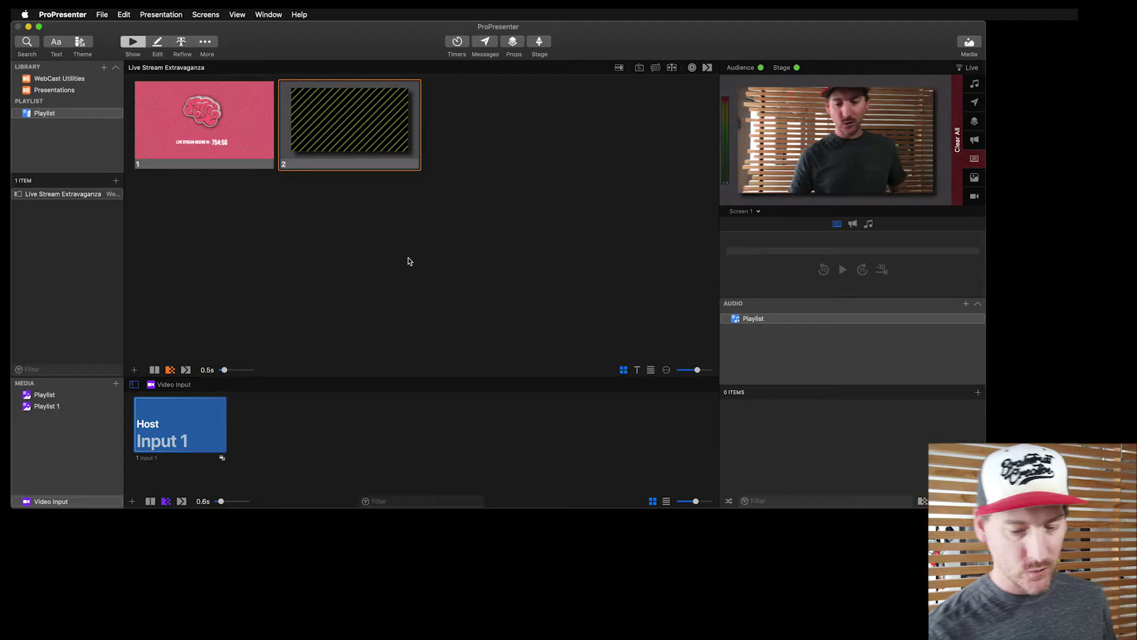
Bring the guest's Skype chat to the front, reposition the window, and start a video call.
{"action": "key", "text": "super+Tab"}
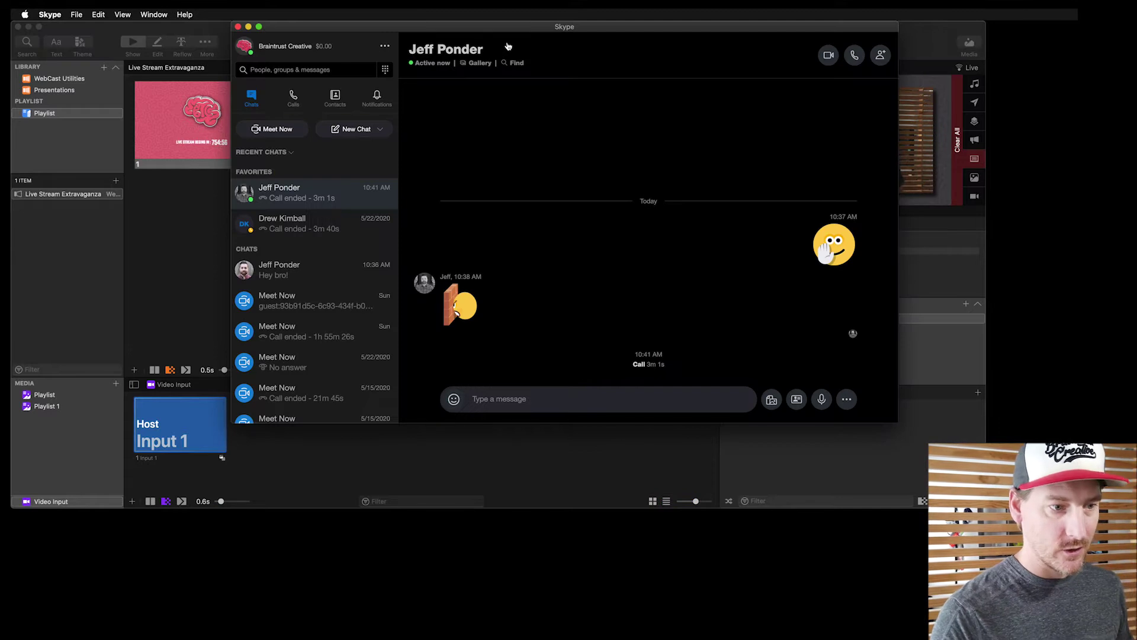
{"action": "left_click", "coordinate": [483, 45]}
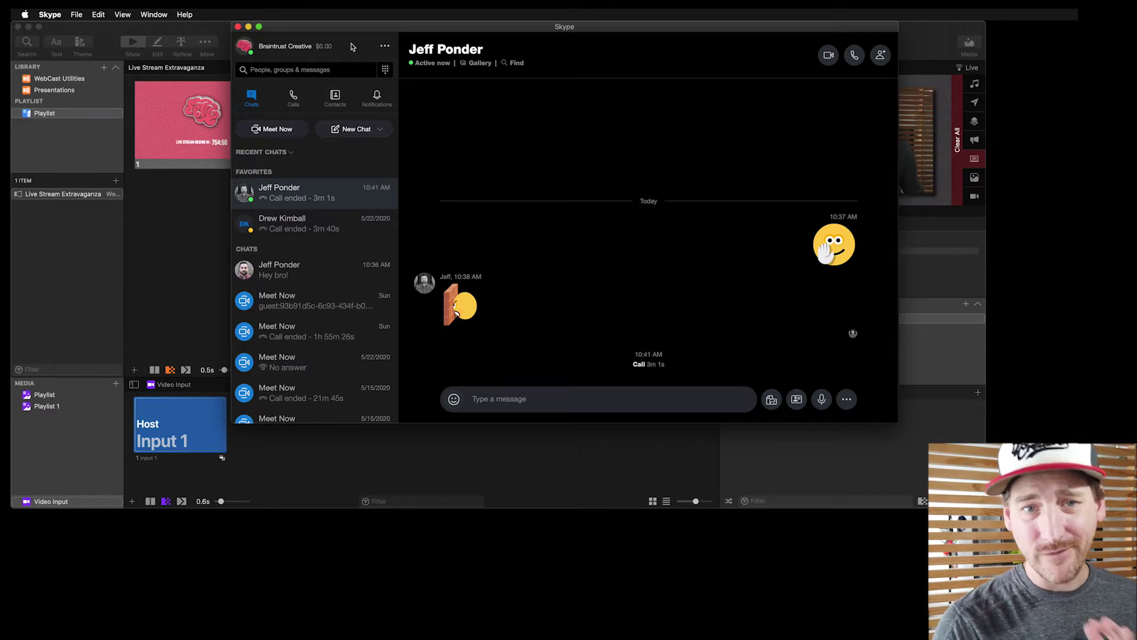
{"action": "left_click_drag", "start_coordinate": [296, 26], "coordinate": [292, 53]}
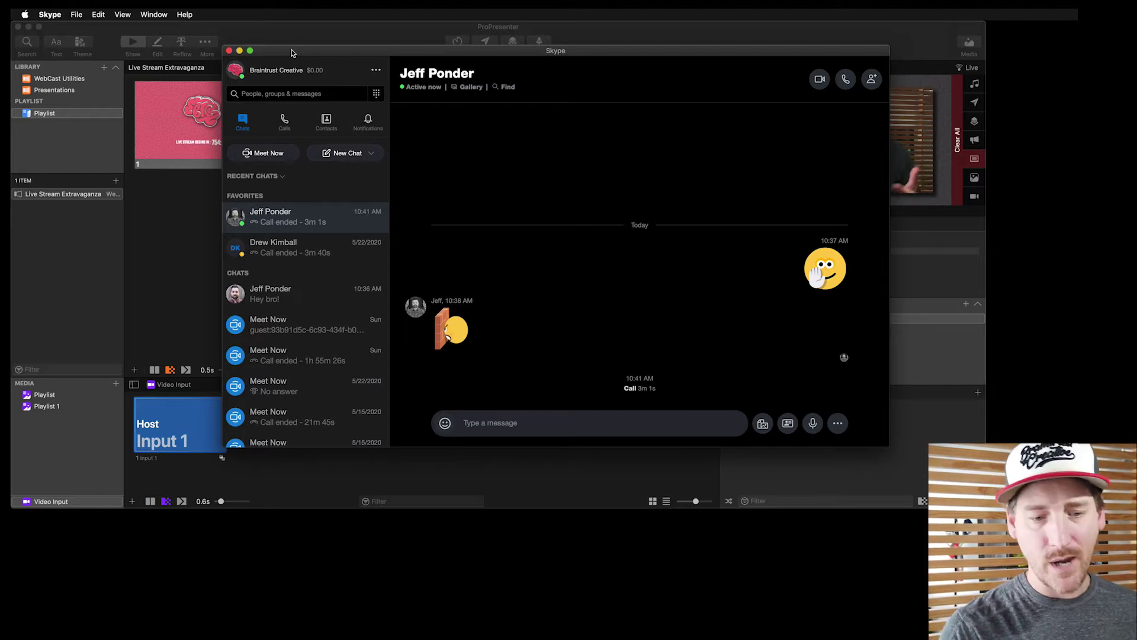
{"action": "left_click", "coordinate": [819, 79]}
Nudge the Skype call window slightly left so the guest's camera feed fills it.
{"action": "left_click_drag", "start_coordinate": [689, 51], "coordinate": [683, 54]}
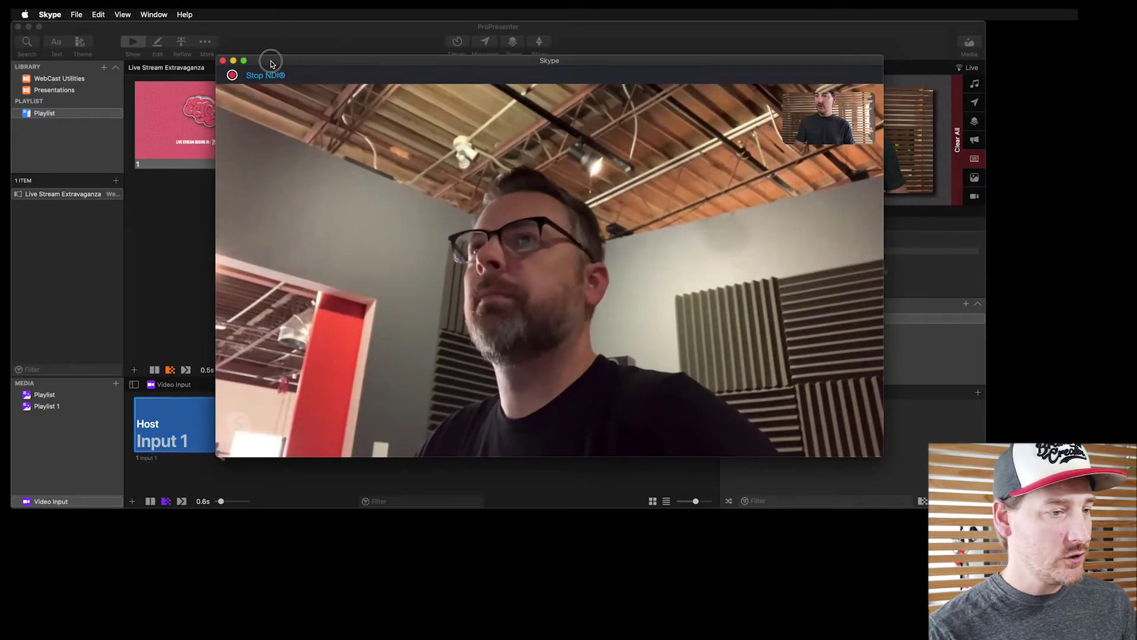
{"action": "left_click", "coordinate": [50, 15]}
{"action": "left_click", "coordinate": [54, 40]}
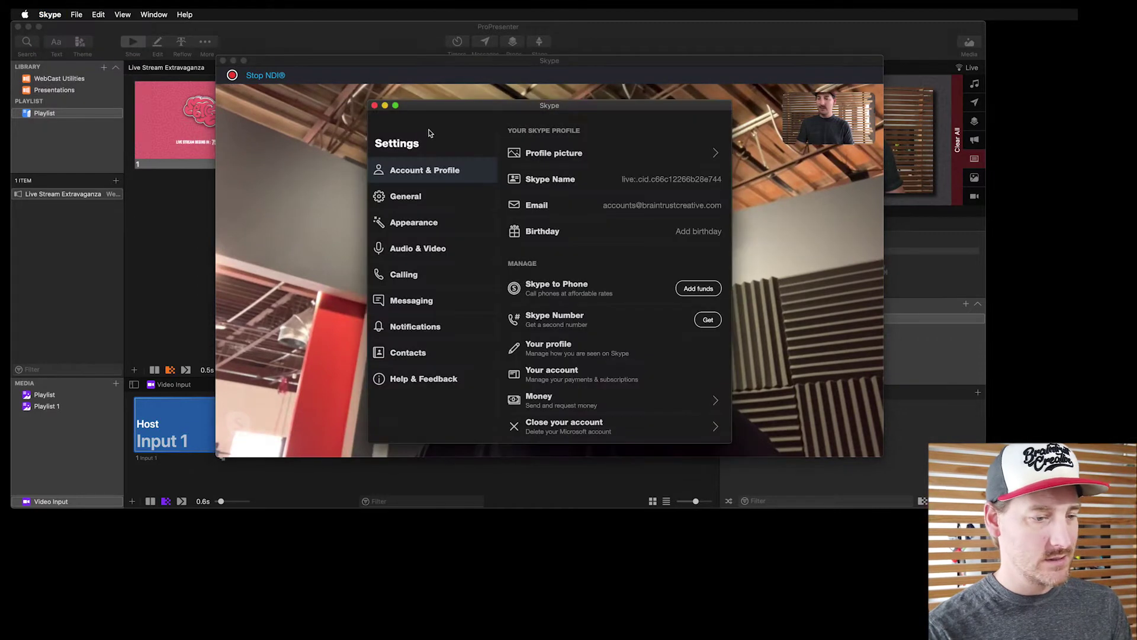
{"action": "left_click", "coordinate": [394, 277]}
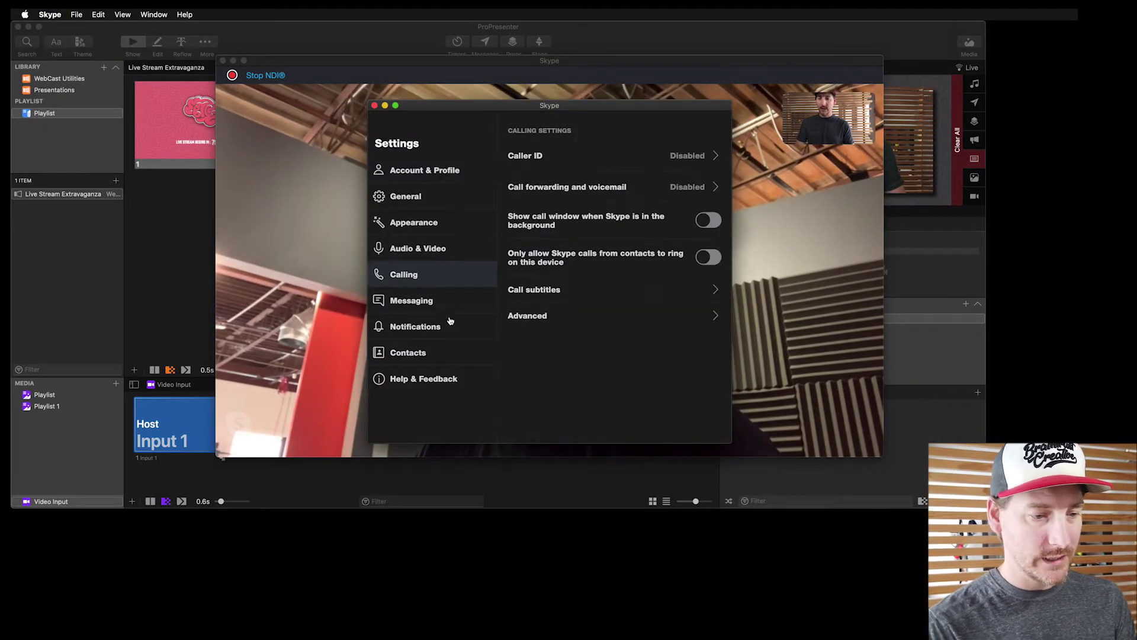
{"action": "left_click", "coordinate": [541, 318]}
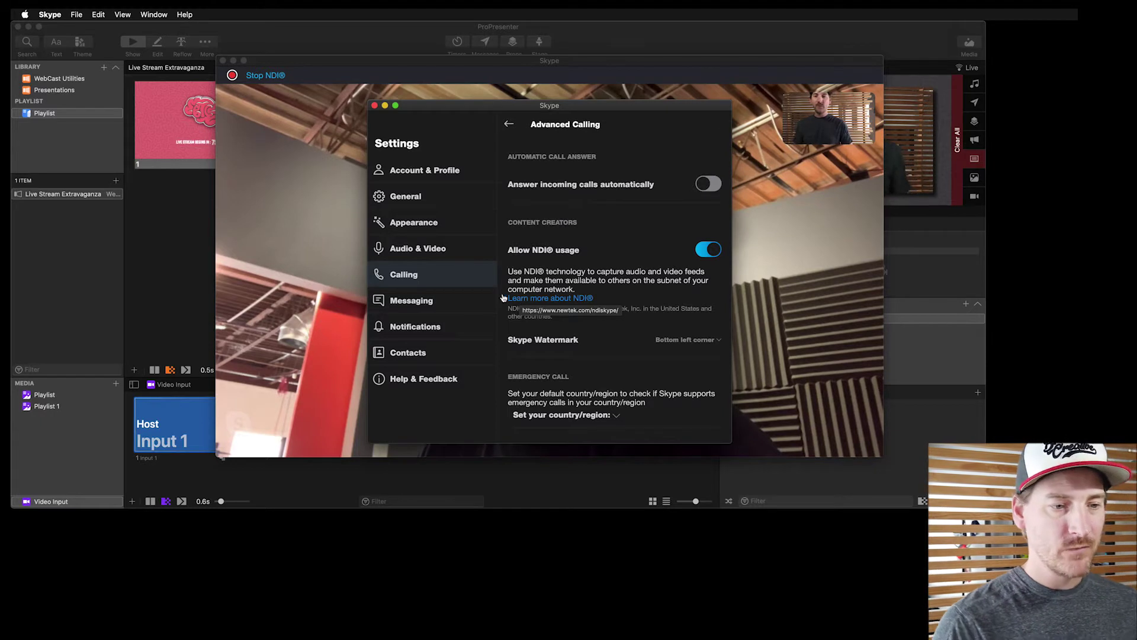
{"action": "left_click", "coordinate": [375, 106]}
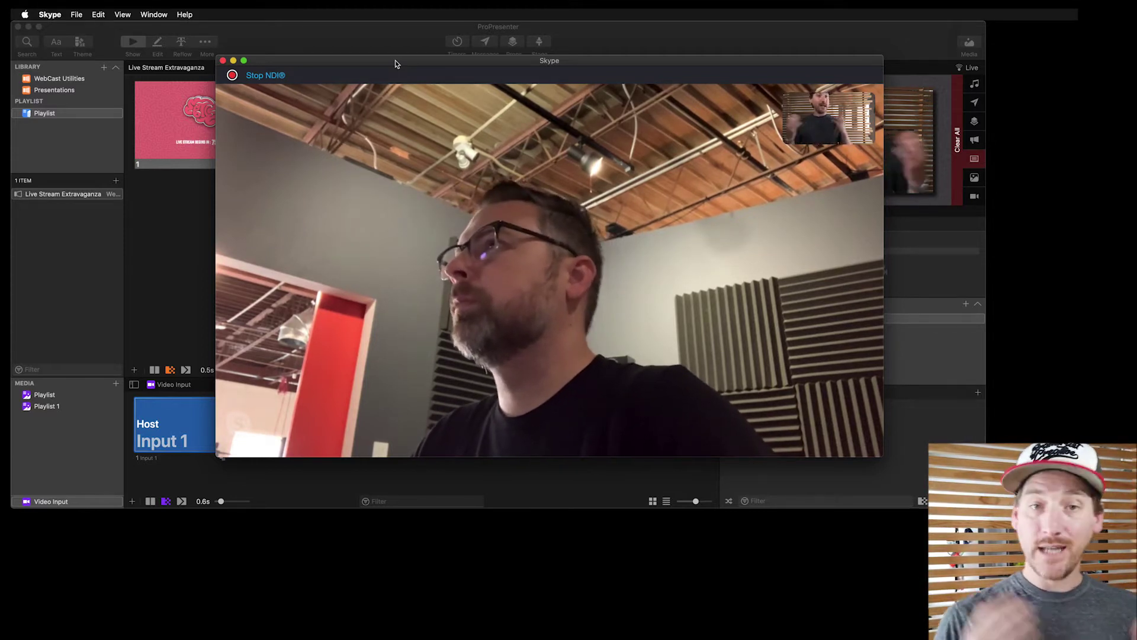
In Video Input preferences, raise the input count to 2 and name Input 2 after the guest.
{"action": "left_click", "coordinate": [344, 44]}
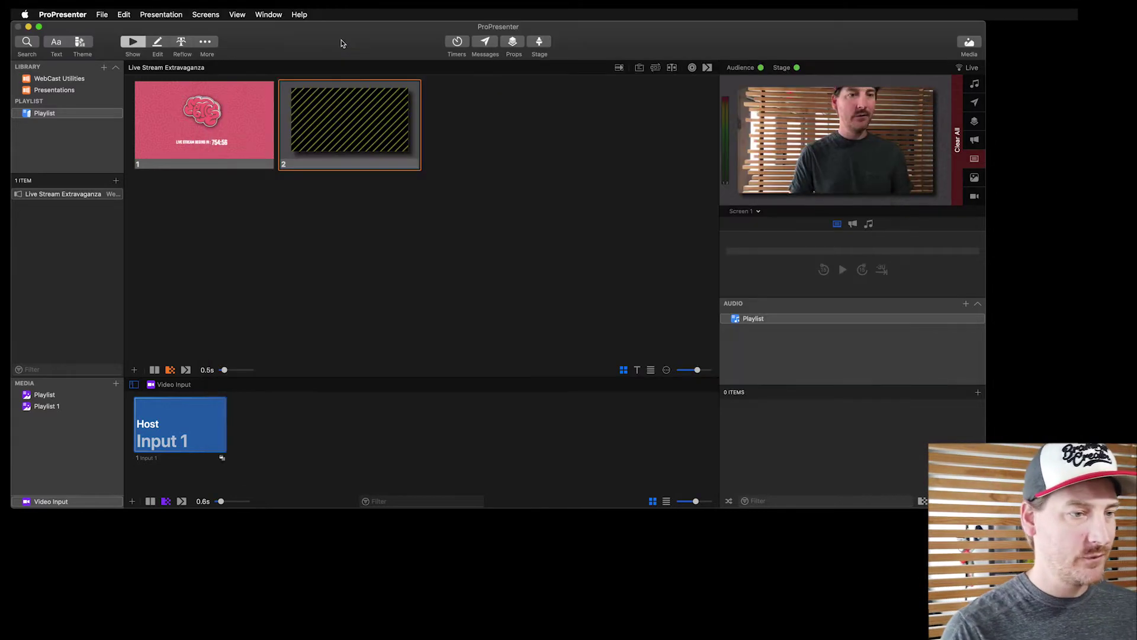
{"action": "left_click", "coordinate": [80, 14]}
{"action": "left_click", "coordinate": [89, 54]}
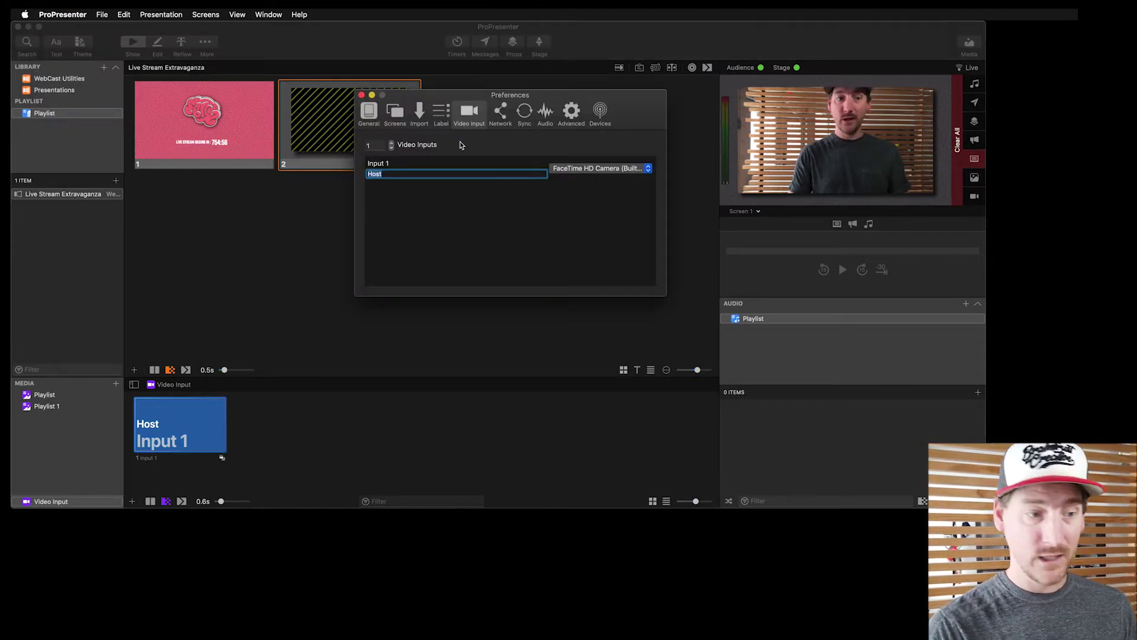
{"action": "left_click", "coordinate": [391, 143]}
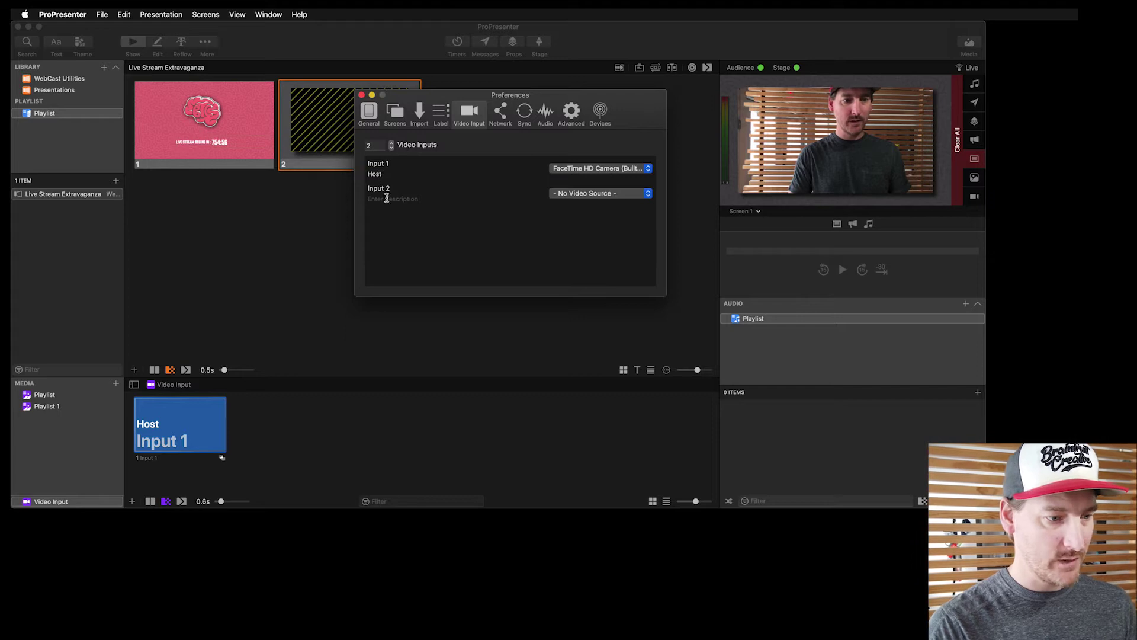
{"action": "left_click", "coordinate": [386, 198]}
{"action": "type", "text": "Jeff"}
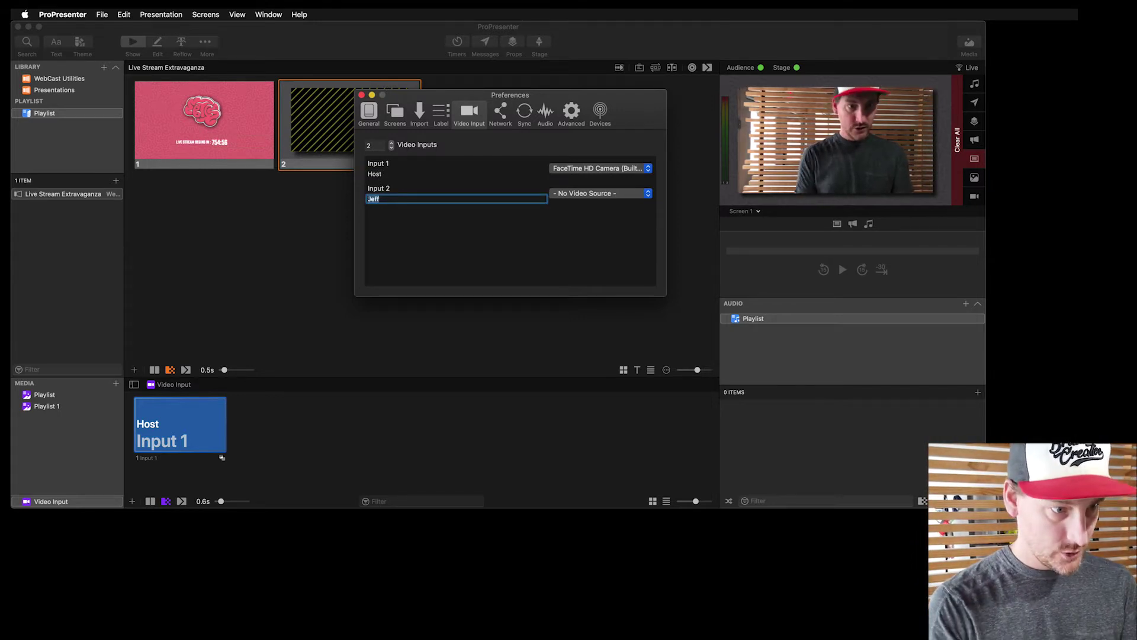
{"action": "left_click", "coordinate": [565, 195]}
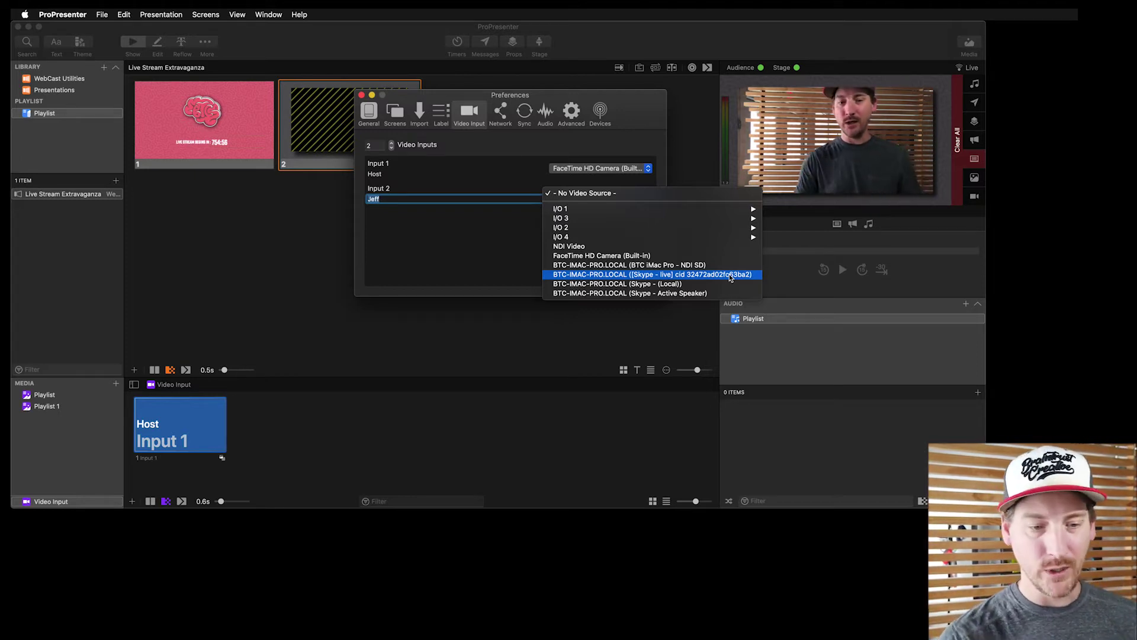
Set Input 2's source to the BTC-IMAC-PRO.LOCAL (Skype - live) NDI feed and close Preferences.
{"action": "left_click", "coordinate": [705, 276]}
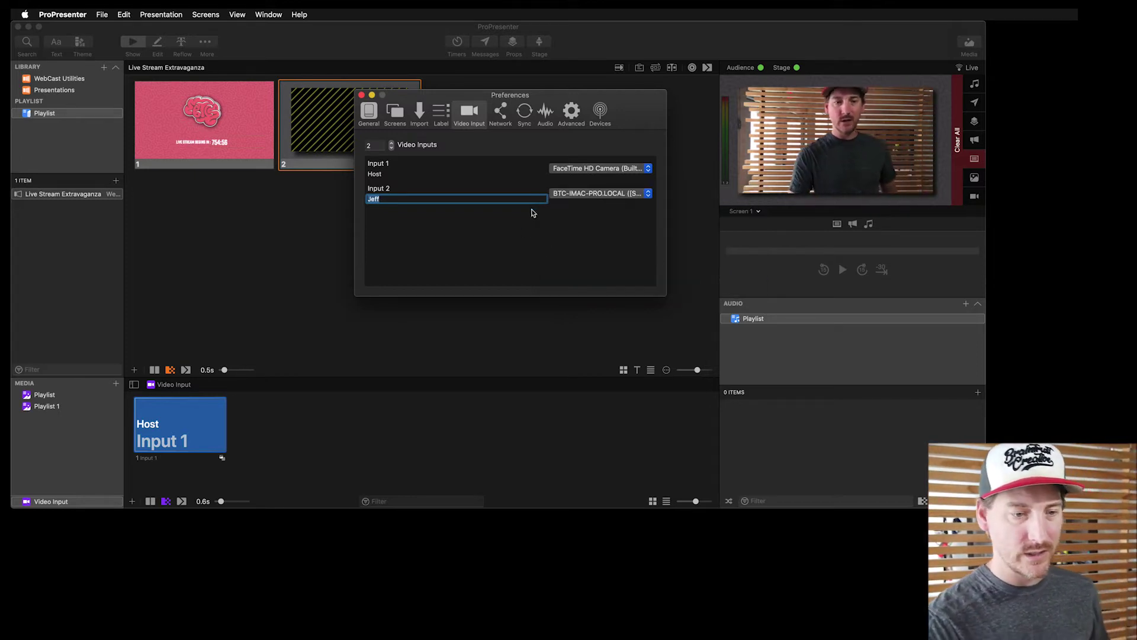
{"action": "left_click", "coordinate": [361, 95]}
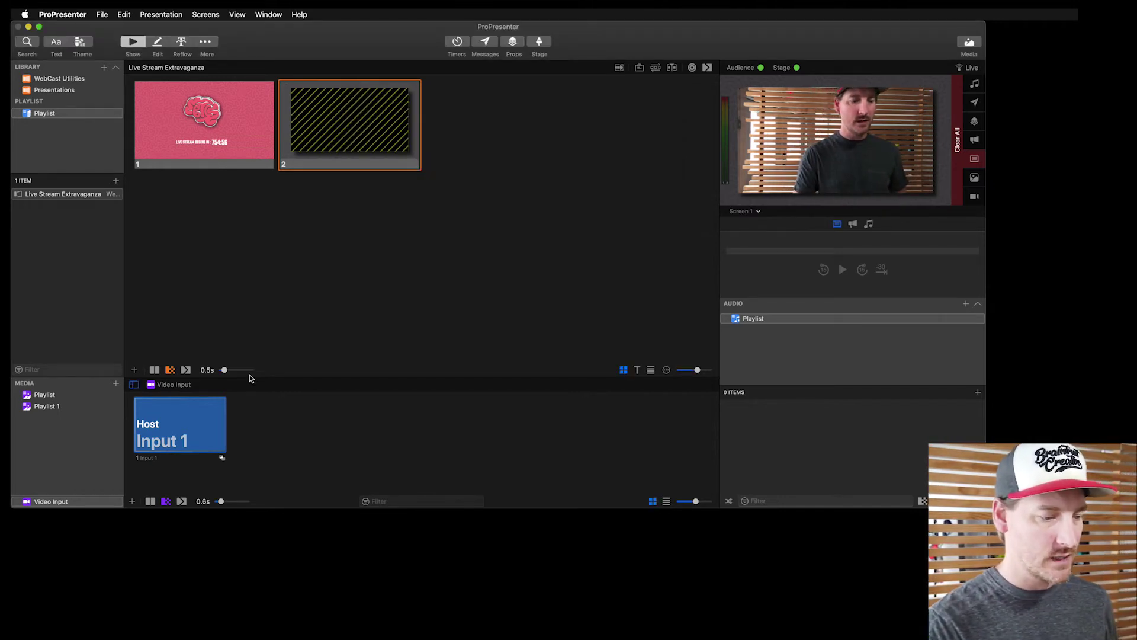
Add an Input 2 cue to the Video Input bin, make it Foreground, and put it live.
{"action": "left_click", "coordinate": [133, 502]}
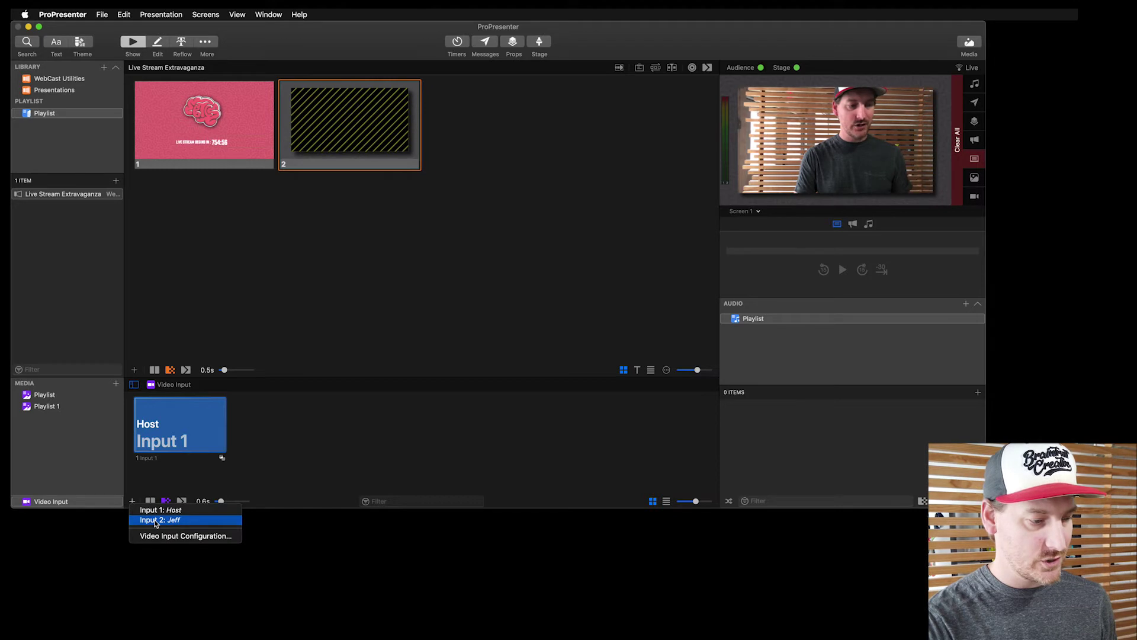
{"action": "left_click", "coordinate": [155, 521]}
{"action": "right_click", "coordinate": [286, 445]}
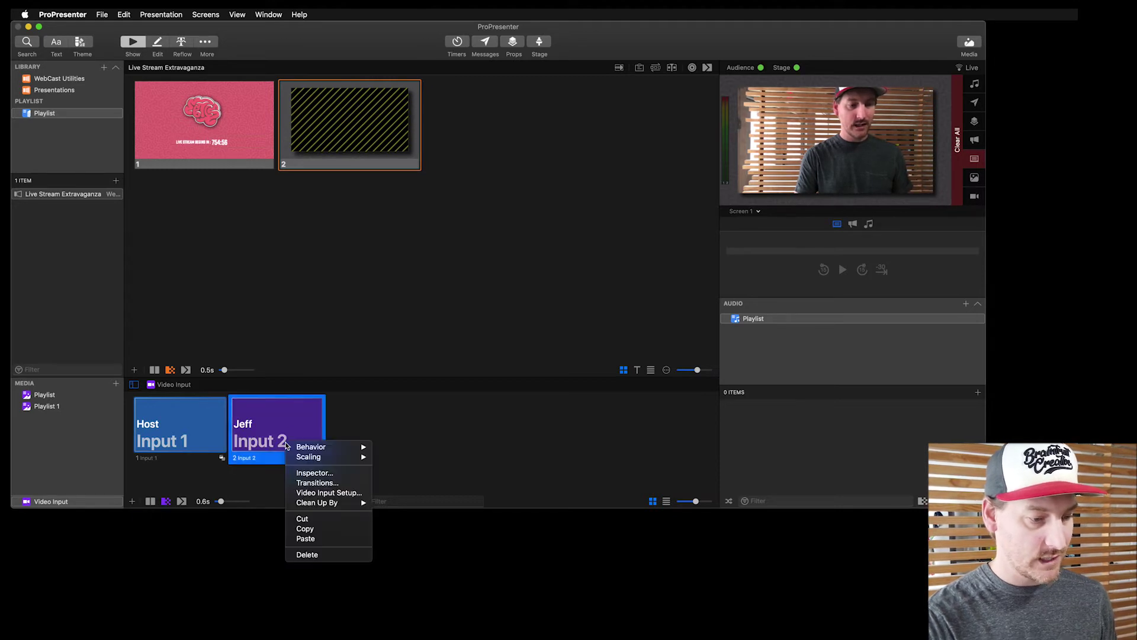
{"action": "mouse_move", "coordinate": [314, 447]}
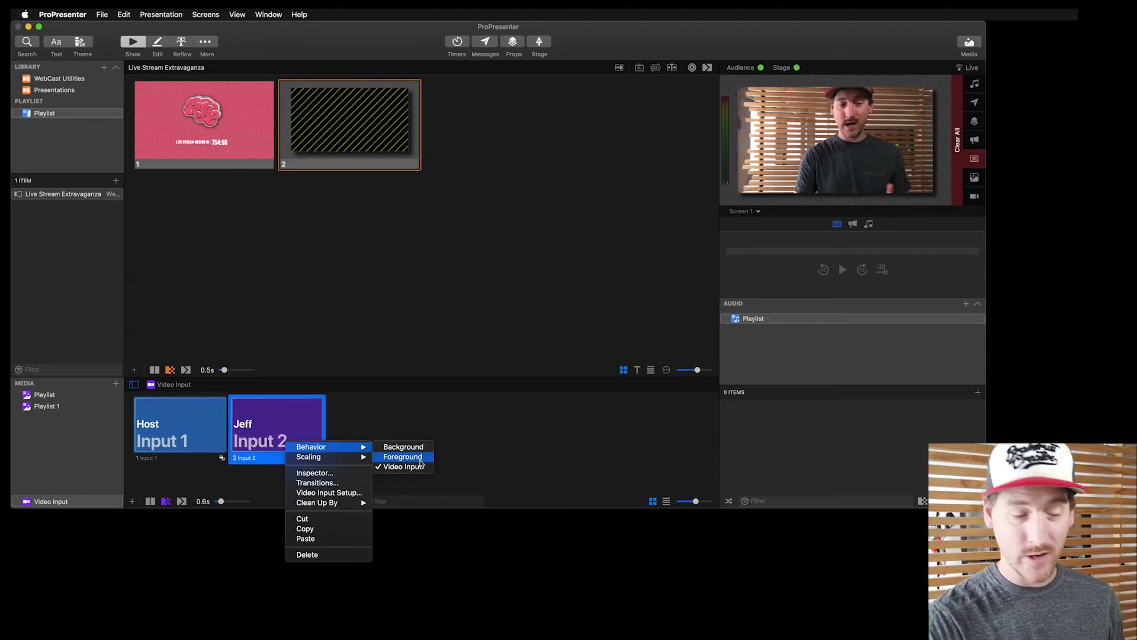
{"action": "left_click", "coordinate": [420, 460]}
{"action": "left_click", "coordinate": [282, 415]}
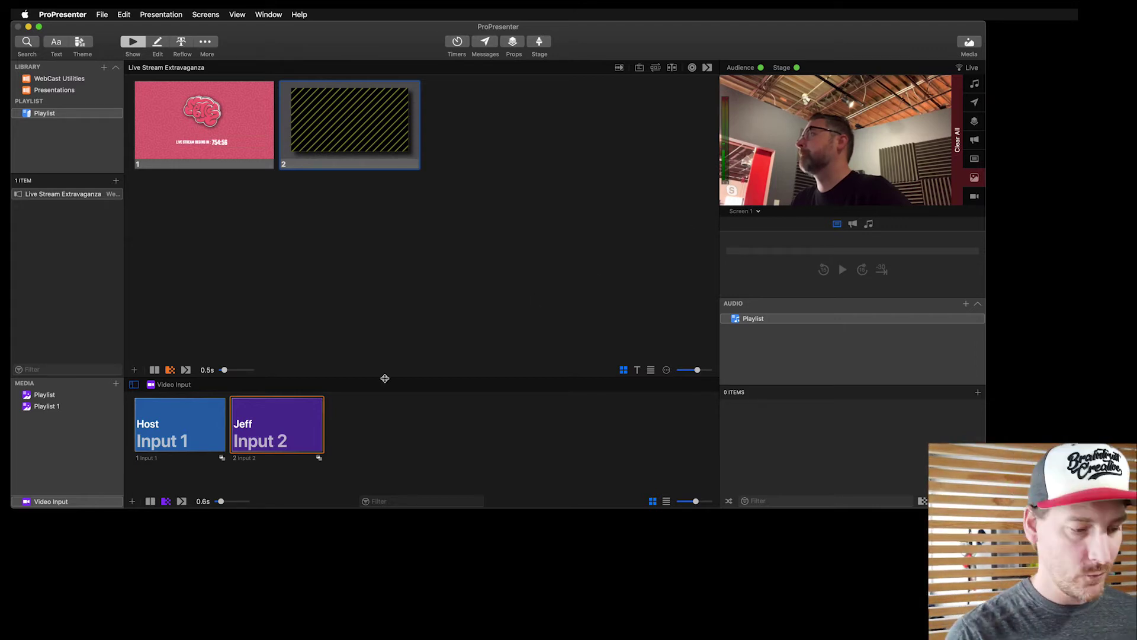
{"action": "right_click", "coordinate": [290, 432]}
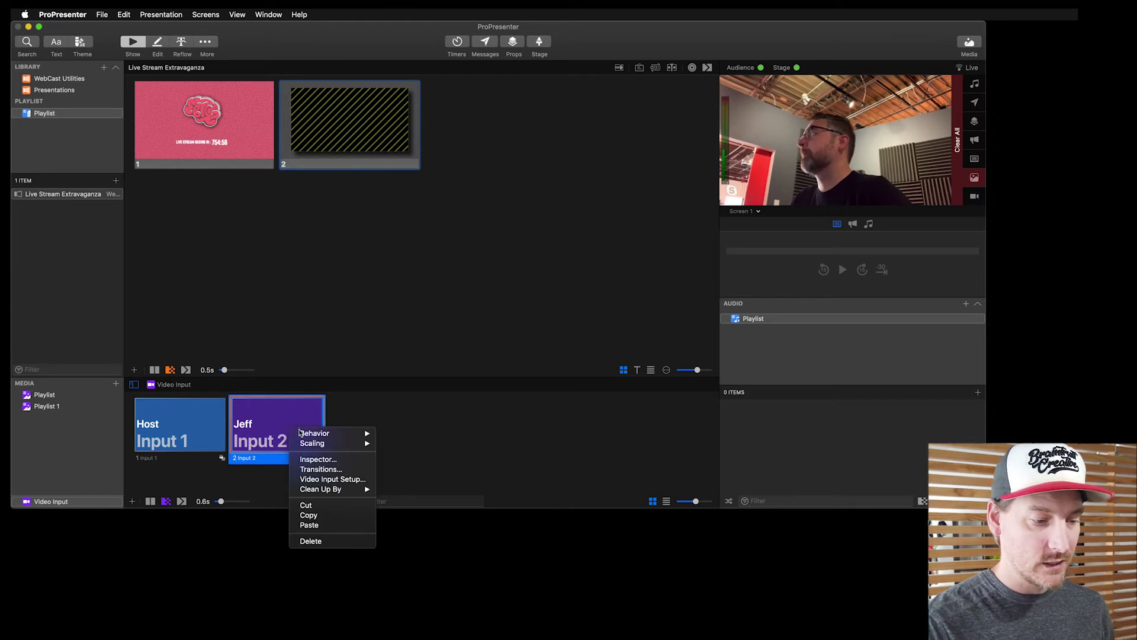
Add an Adjust Color effect to Input 2, test Brightness, disable it, and show the audio settings.
{"action": "left_click", "coordinate": [307, 460]}
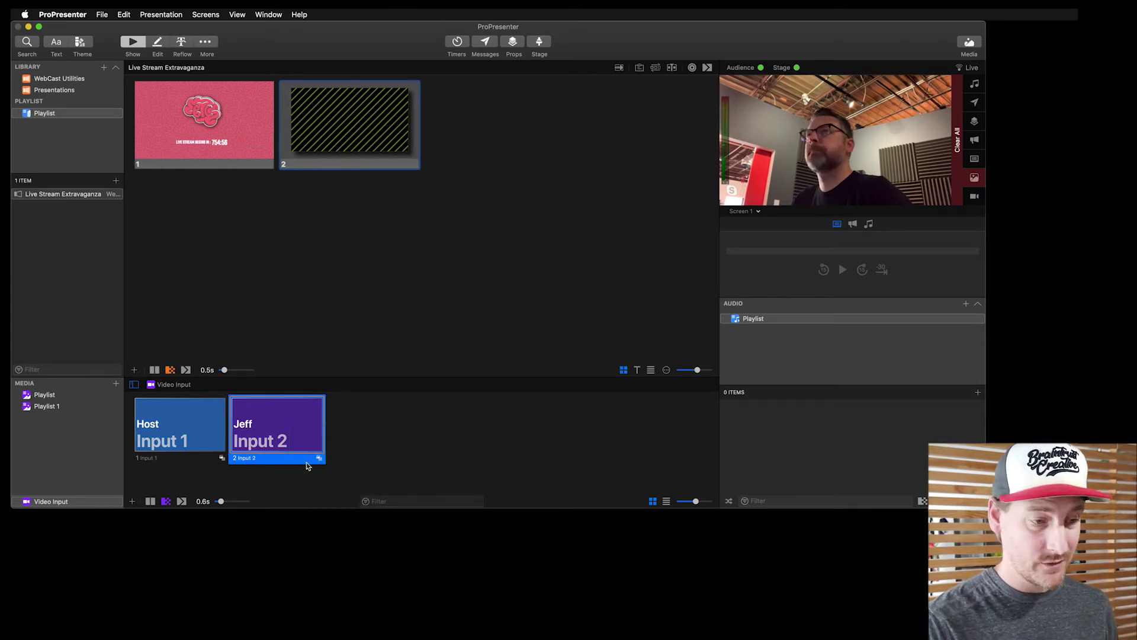
{"action": "mouse_move", "coordinate": [466, 119]}
{"action": "left_mouse_down"}
{"action": "mouse_move", "coordinate": [462, 128]}
{"action": "mouse_move", "coordinate": [462, 114]}
{"action": "left_mouse_up"}
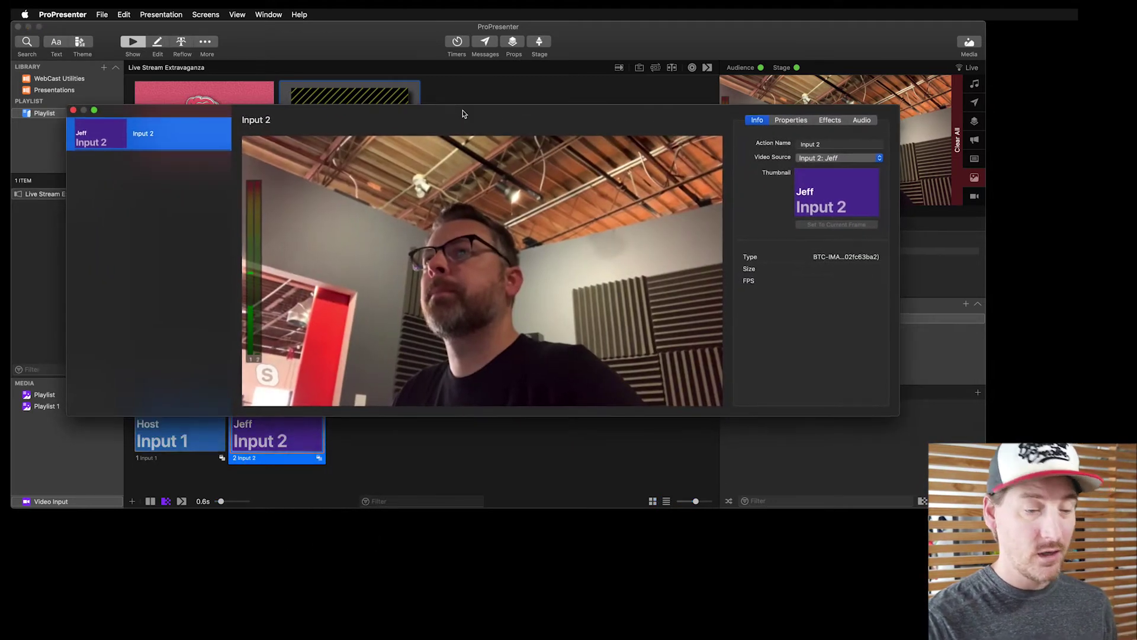
{"action": "left_click", "coordinate": [830, 119]}
{"action": "left_click", "coordinate": [811, 282]}
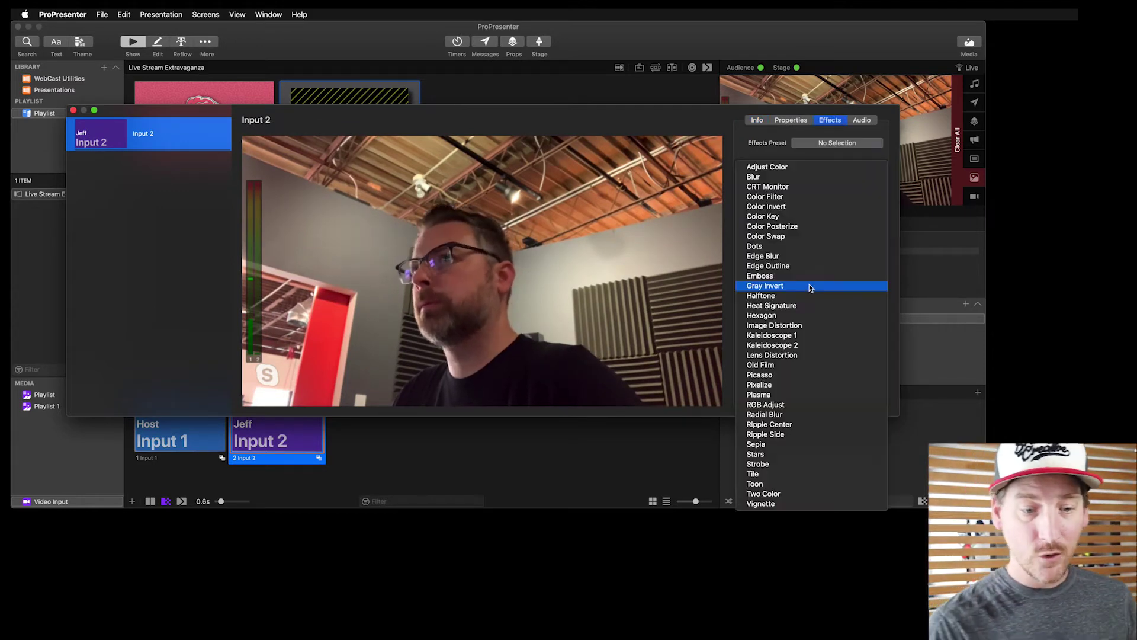
{"action": "left_click", "coordinate": [786, 168]}
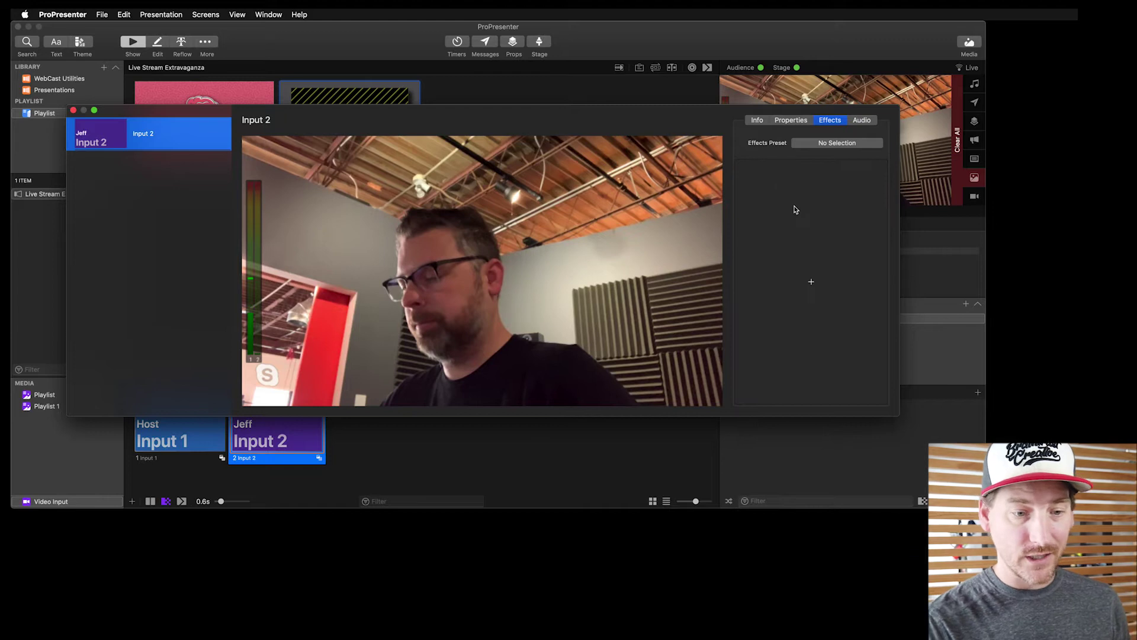
{"action": "mouse_move", "coordinate": [828, 206]}
{"action": "left_mouse_down"}
{"action": "mouse_move", "coordinate": [839, 206]}
{"action": "mouse_move", "coordinate": [828, 211]}
{"action": "left_mouse_up"}
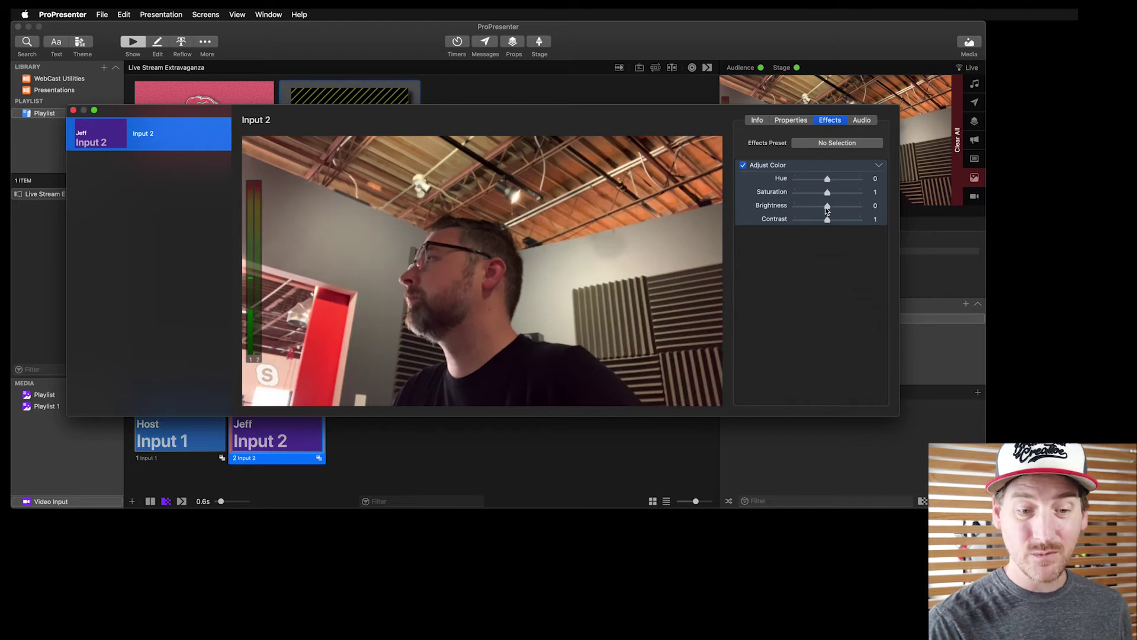
{"action": "left_click", "coordinate": [744, 166]}
{"action": "left_click", "coordinate": [860, 121]}
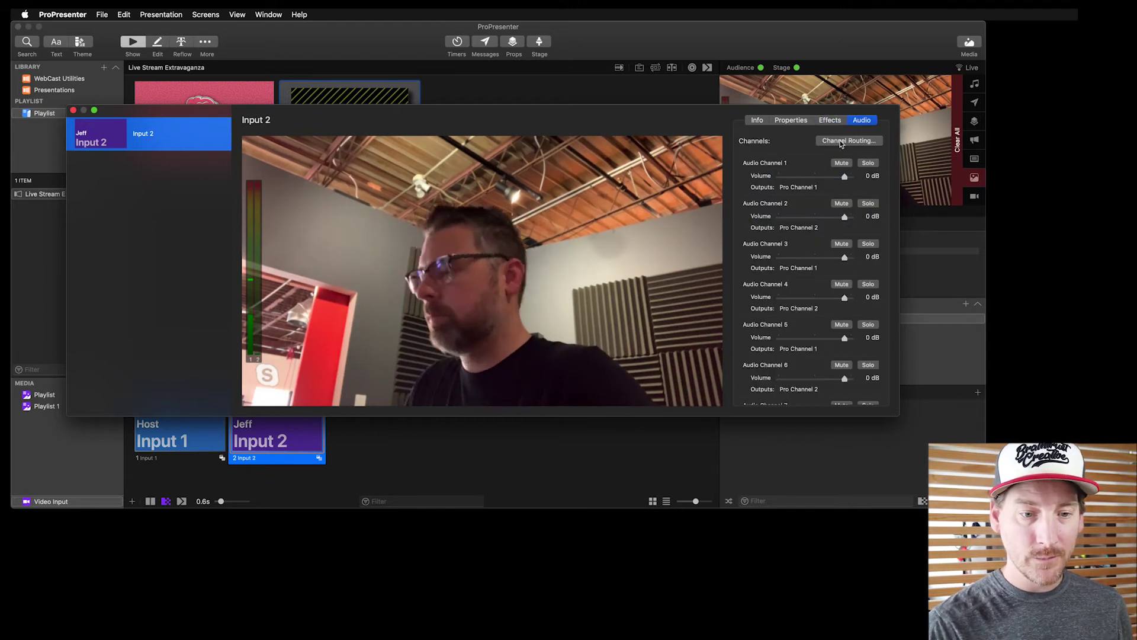
Route Audio Channel 1 to Pro Channel 2, remove Audio Channel 2 from Pro Channel 2, and close the settings.
{"action": "left_click", "coordinate": [850, 140]}
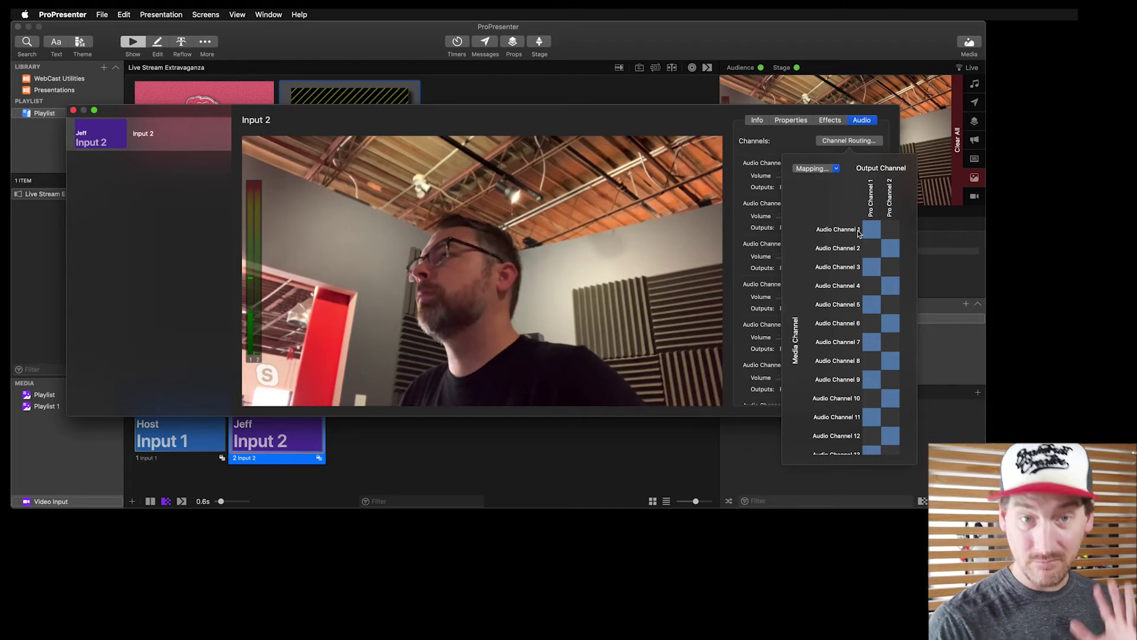
{"action": "left_click", "coordinate": [888, 233]}
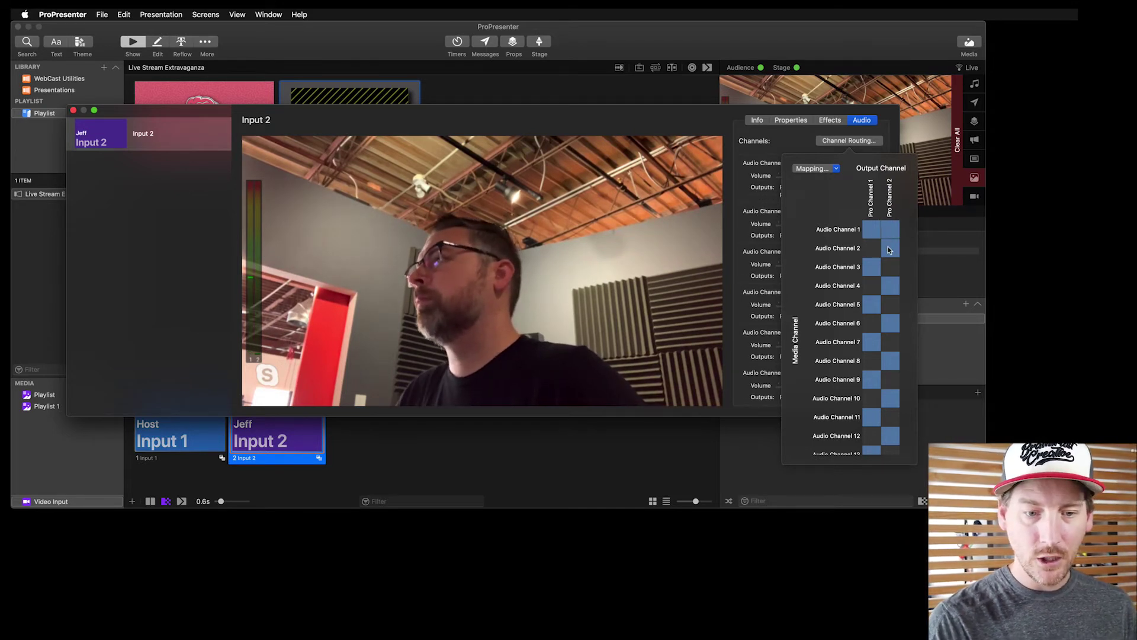
{"action": "left_click", "coordinate": [890, 248]}
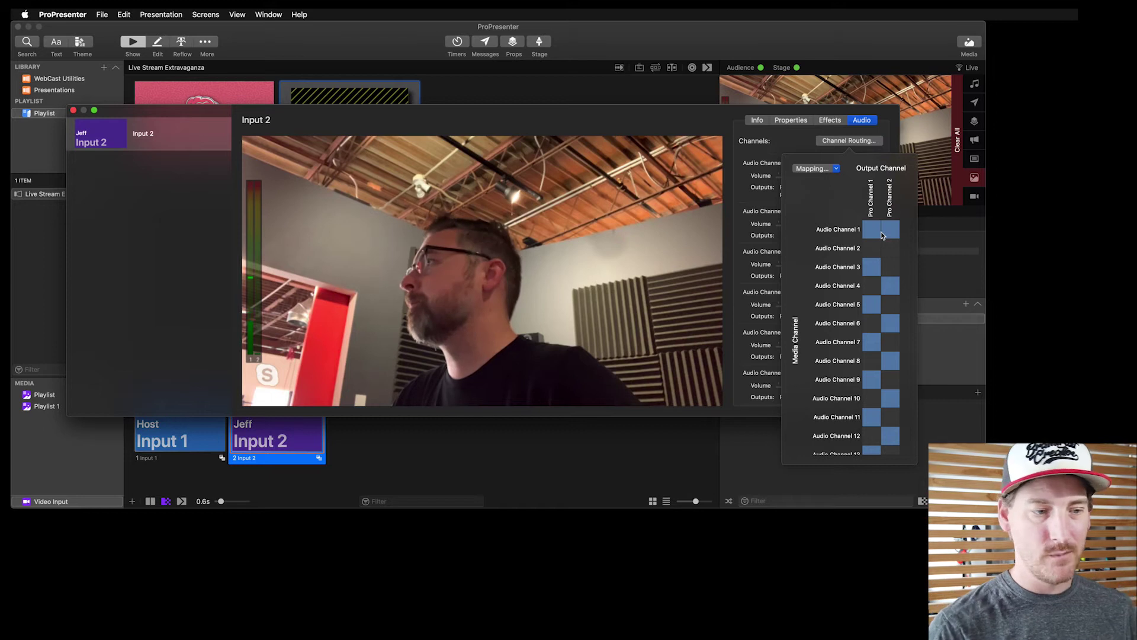
{"action": "left_click", "coordinate": [229, 110]}
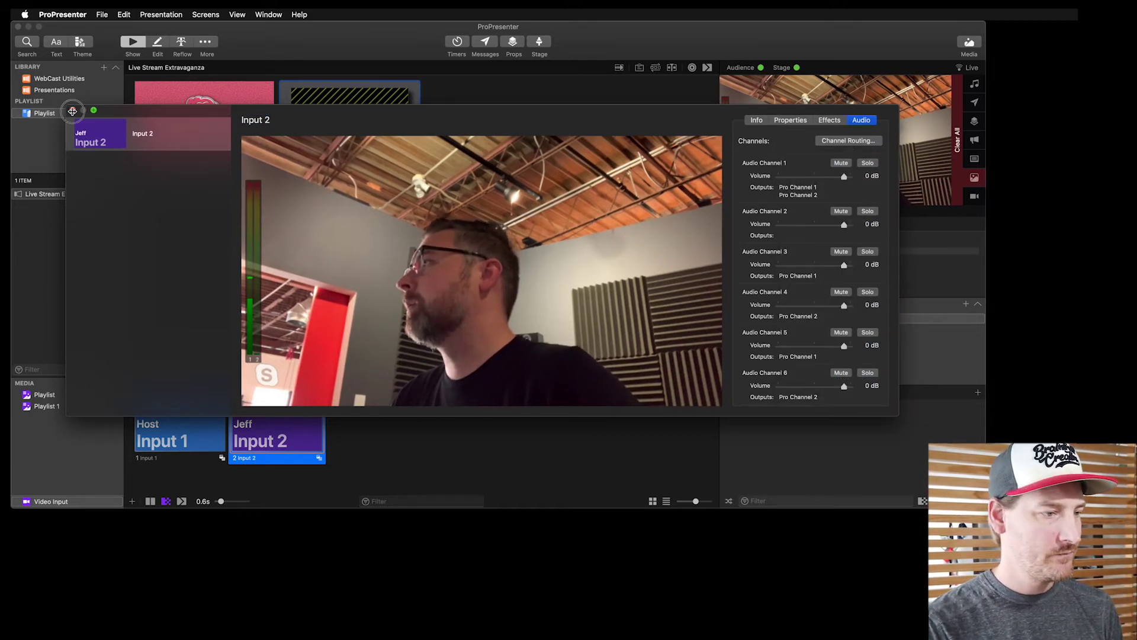
{"action": "left_click", "coordinate": [72, 111]}
Switch the live video from Input 2 to Input 1, send slide 2 live, and enter the slide editor.
{"action": "left_click", "coordinate": [255, 414]}
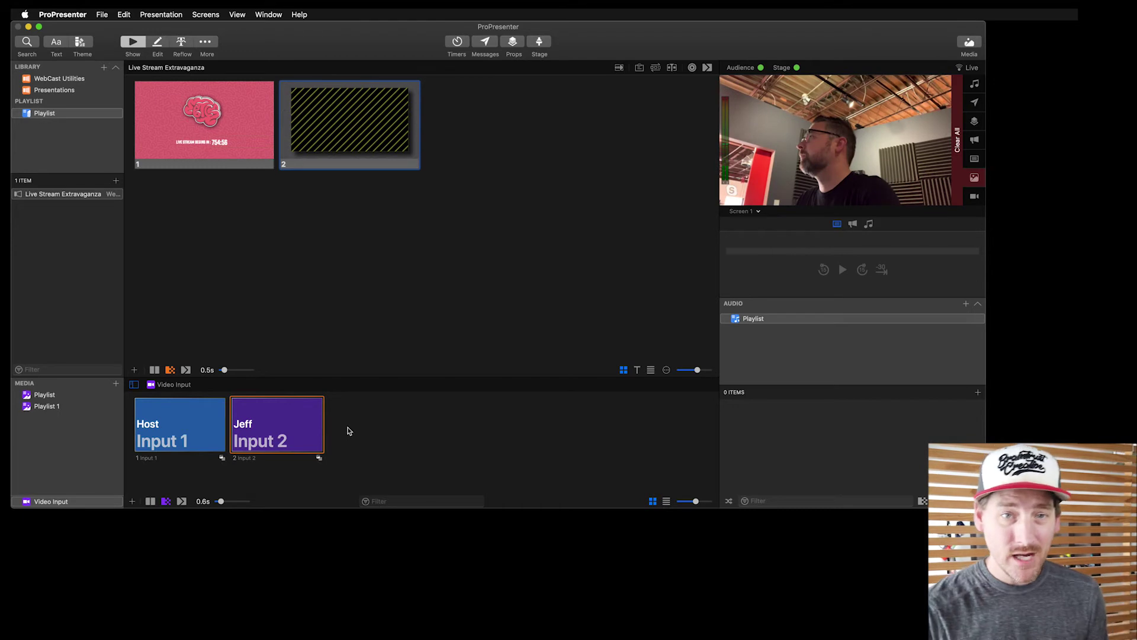
{"action": "left_click", "coordinate": [203, 435]}
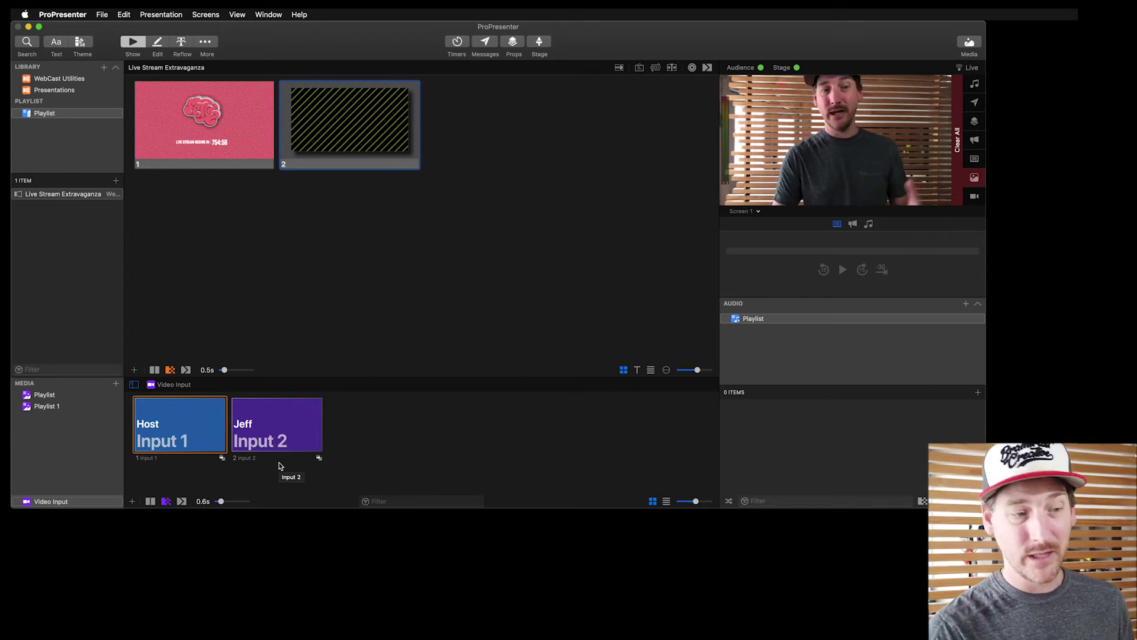
{"action": "left_click", "coordinate": [369, 122]}
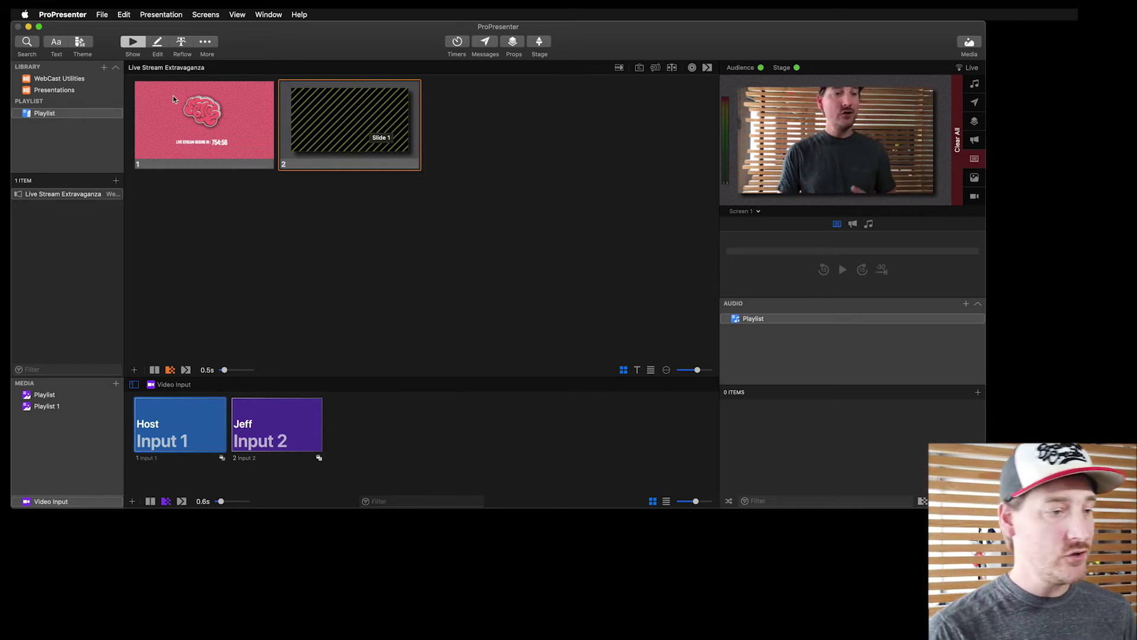
{"action": "left_click", "coordinate": [157, 43]}
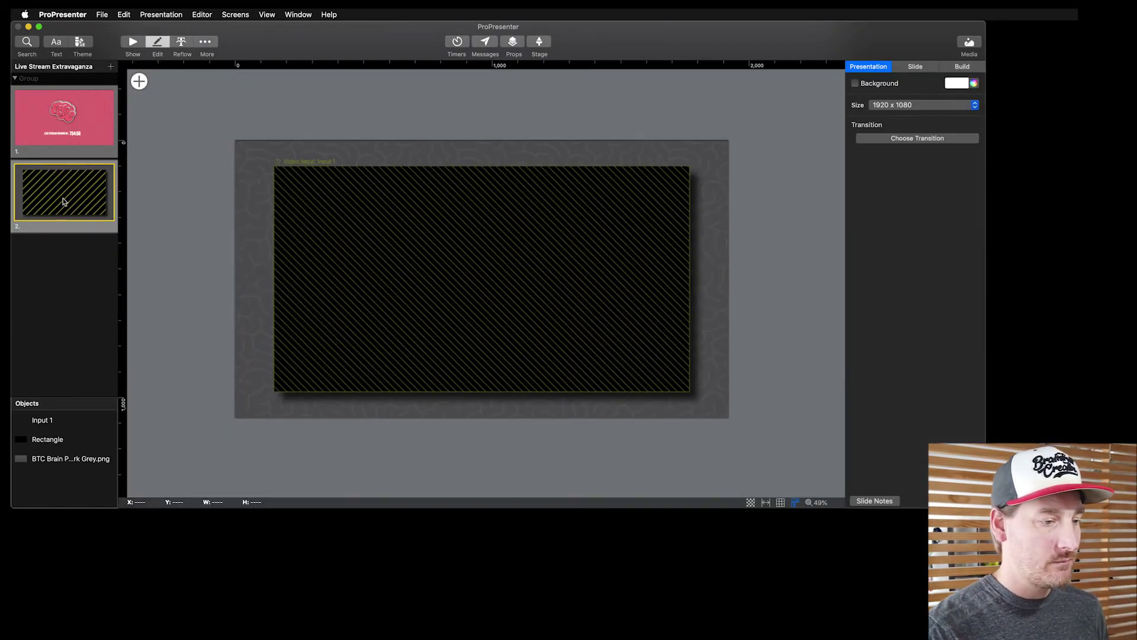
Duplicate slide 2 as slide 3 and narrow its video frame to about a quarter width.
{"action": "right_click", "coordinate": [86, 197]}
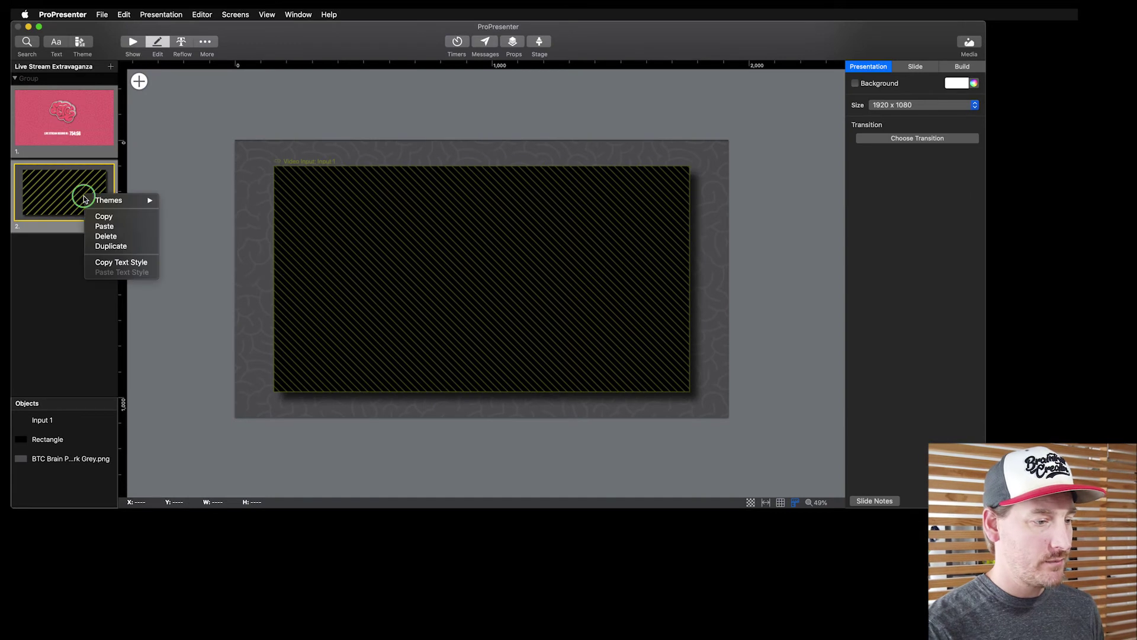
{"action": "left_click", "coordinate": [92, 247]}
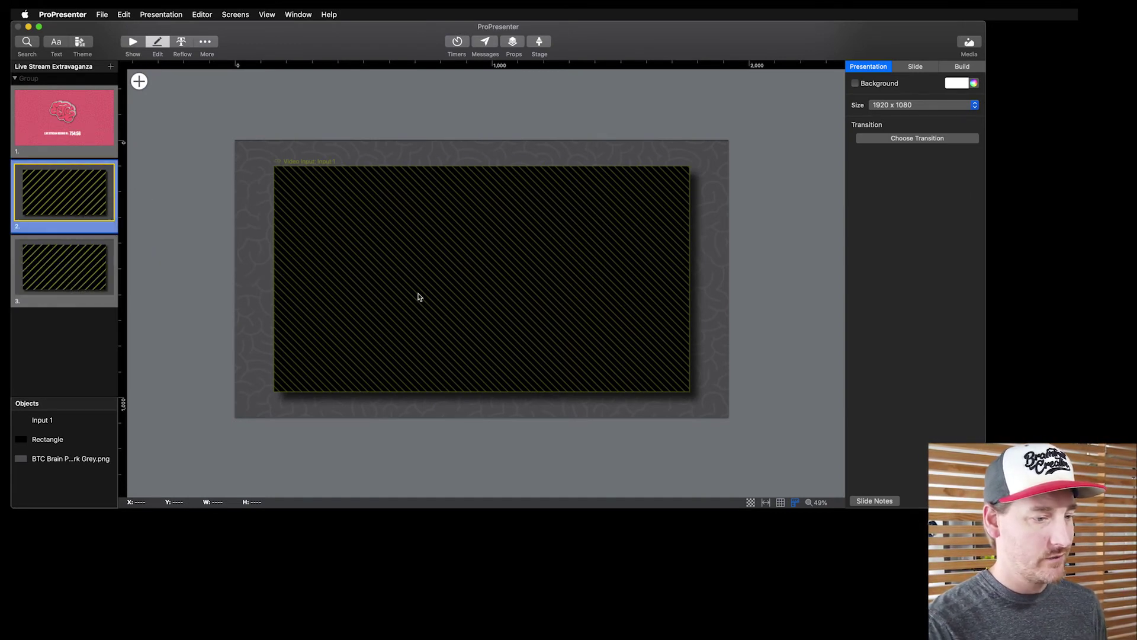
{"action": "left_click_drag", "start_coordinate": [396, 264], "coordinate": [404, 268]}
{"action": "left_click", "coordinate": [353, 279]}
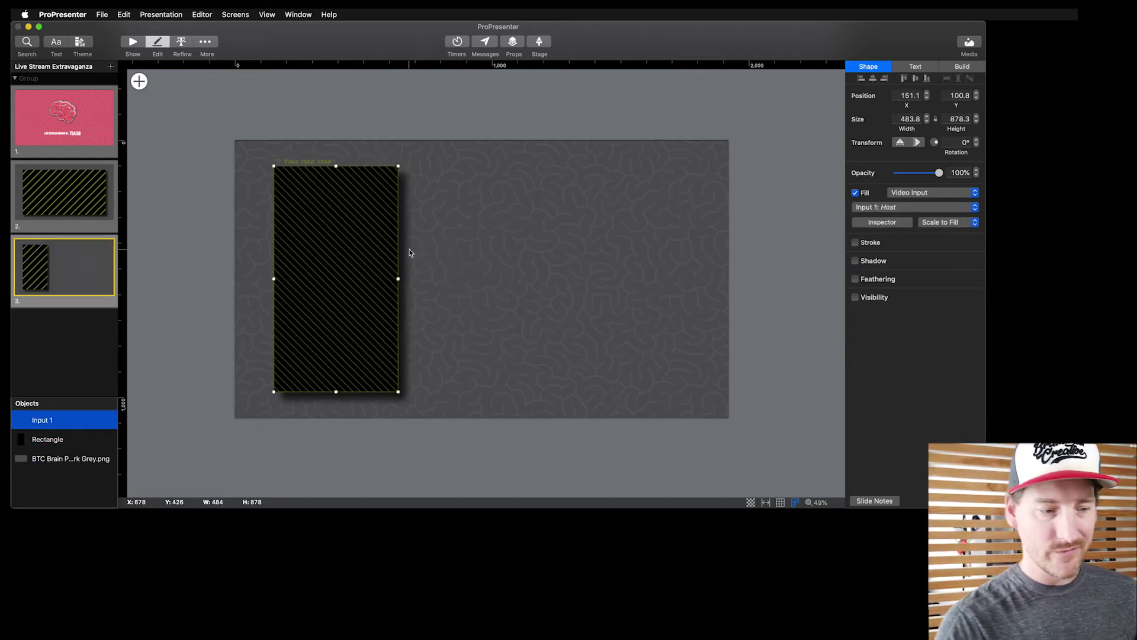
{"action": "left_click", "coordinate": [490, 246]}
Copy the Input 1 video and its backing rectangle, place the copy right, and widen it.
{"action": "left_click", "coordinate": [66, 426]}
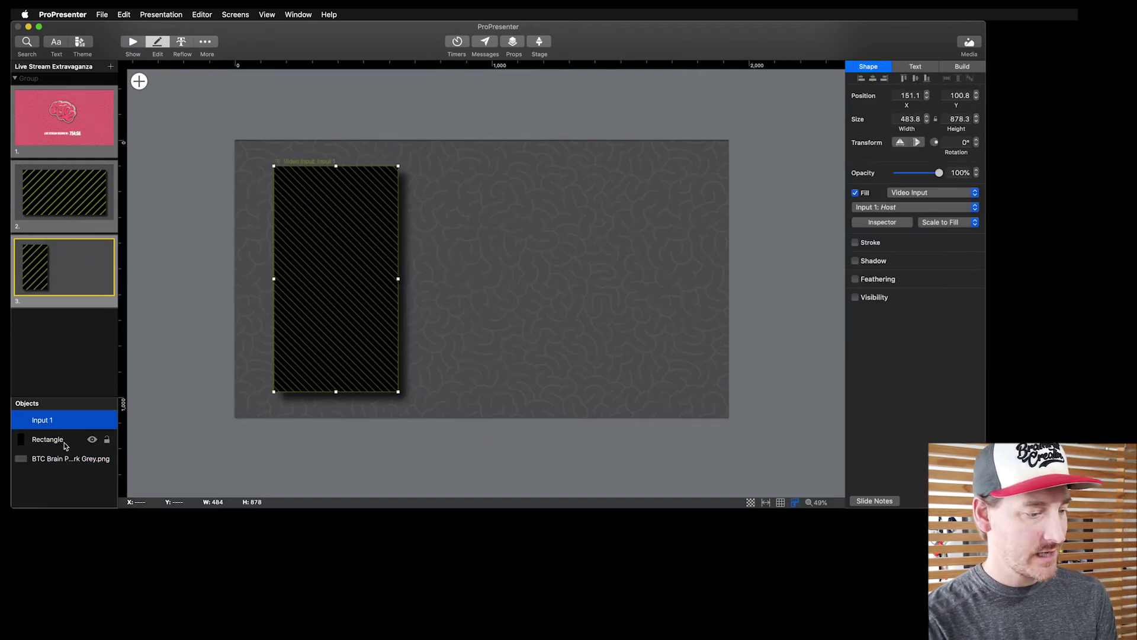
{"action": "left_click", "coordinate": [65, 442], "text": "shift"}
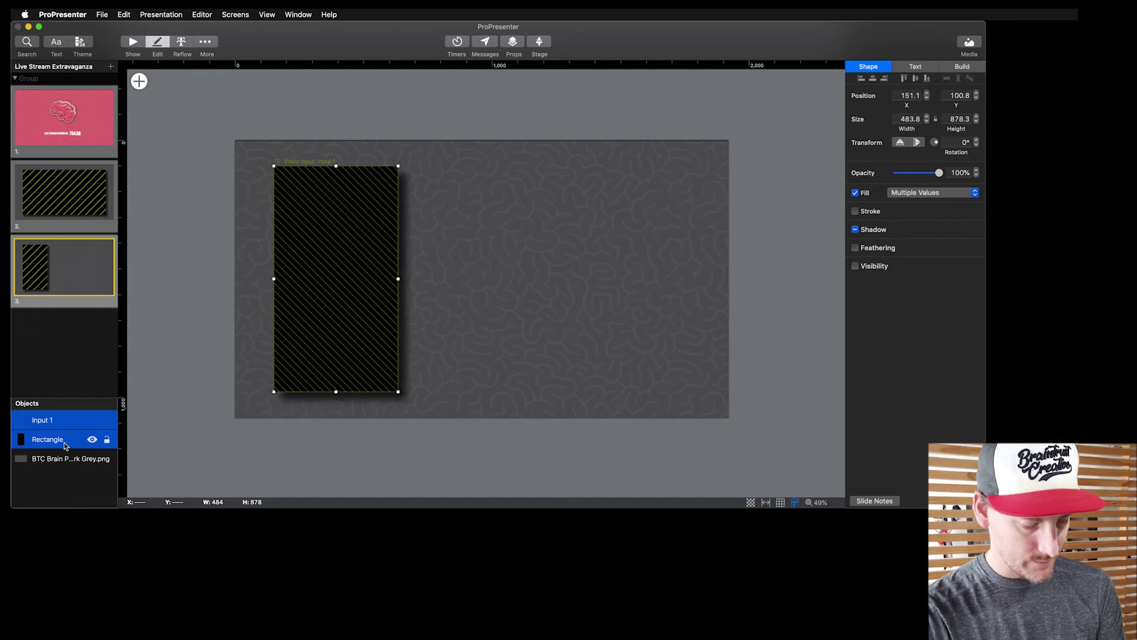
{"action": "key", "text": "super+c"}
{"action": "key", "text": "super+v"}
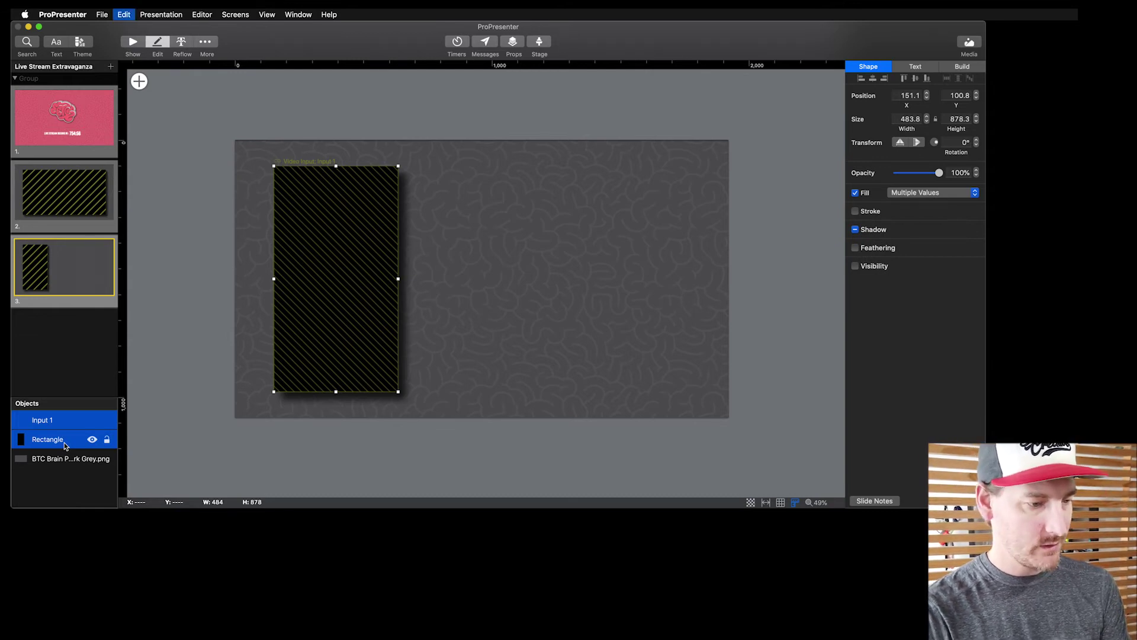
{"action": "left_click_drag", "start_coordinate": [341, 274], "coordinate": [692, 280]}
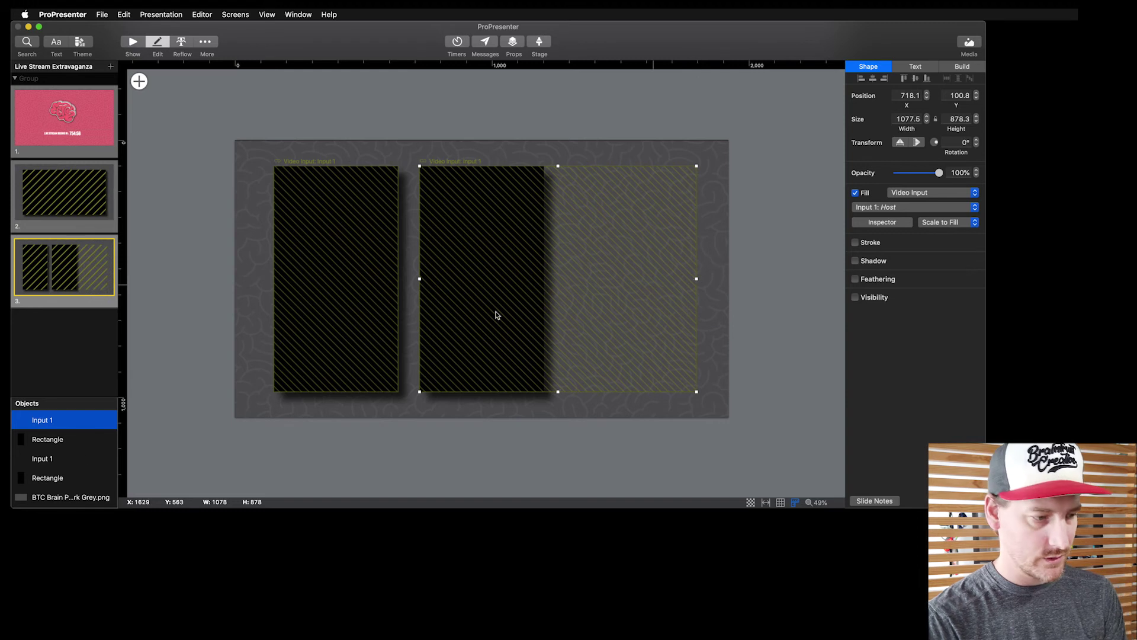
{"action": "left_click", "coordinate": [59, 443]}
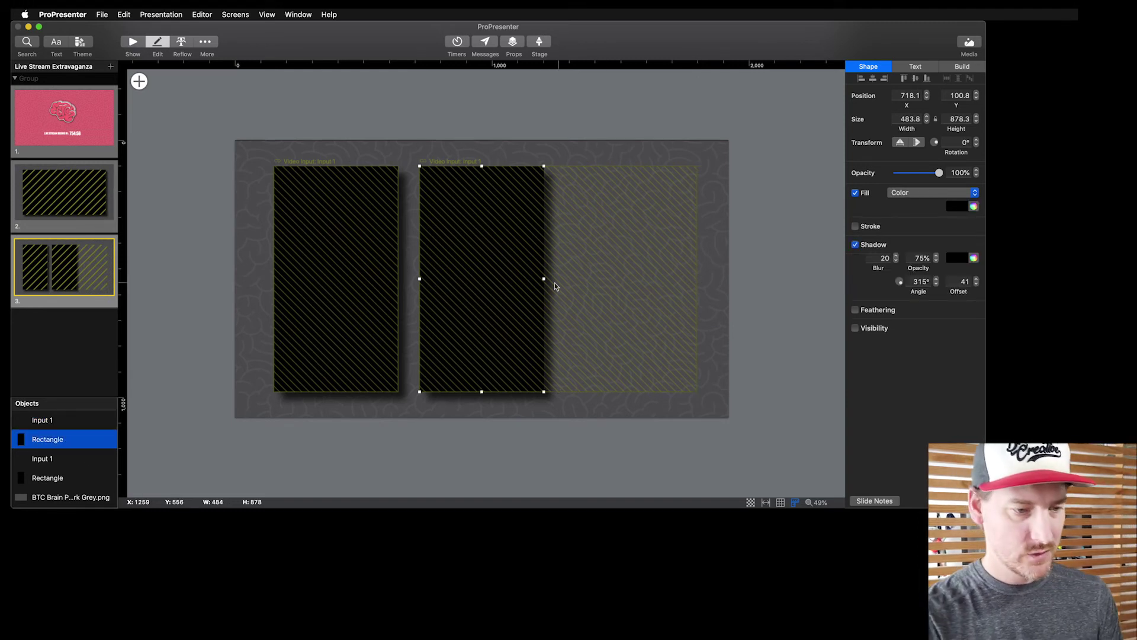
{"action": "left_click_drag", "start_coordinate": [543, 279], "coordinate": [697, 279]}
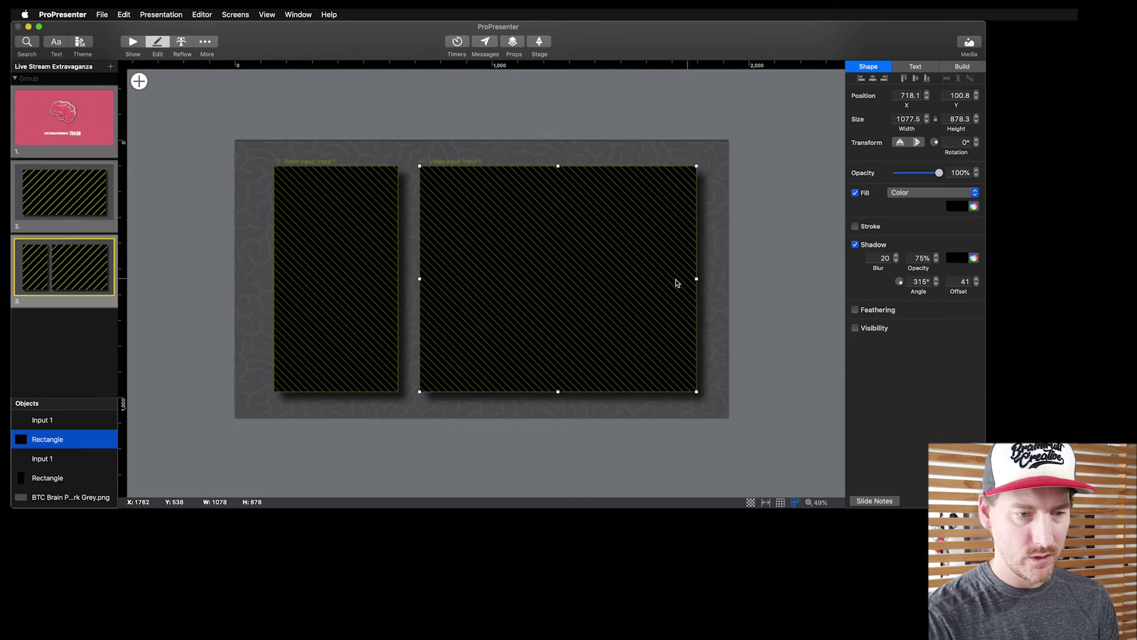
{"action": "left_click", "coordinate": [524, 126]}
Set the right-hand video frame's source to Input 2 and return to the show view.
{"action": "left_click", "coordinate": [496, 248]}
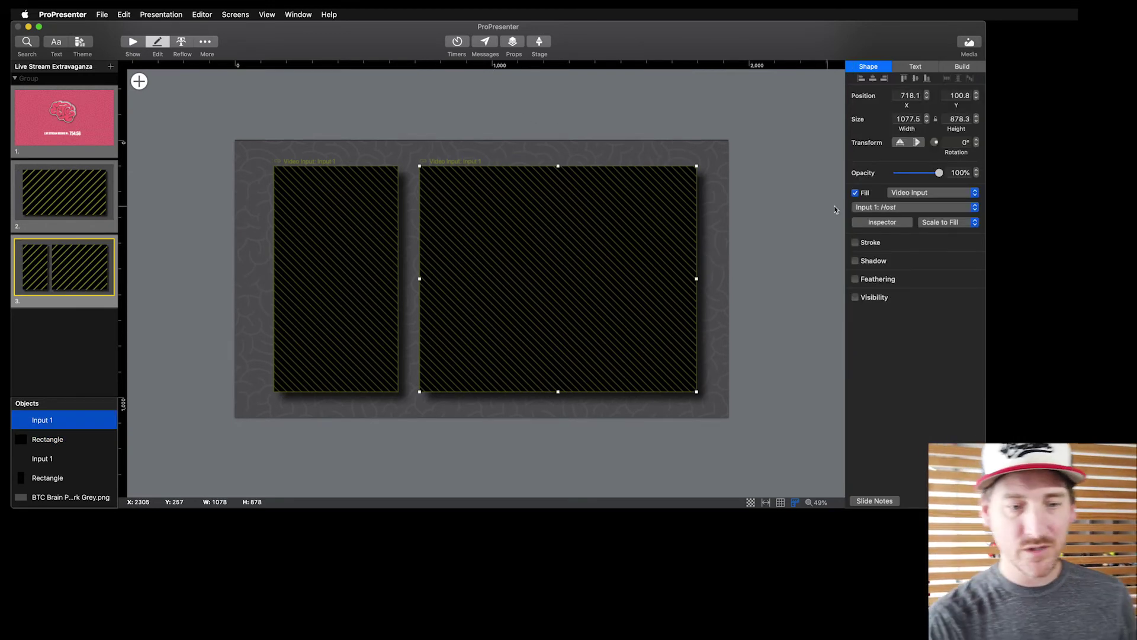
{"action": "left_click", "coordinate": [883, 207]}
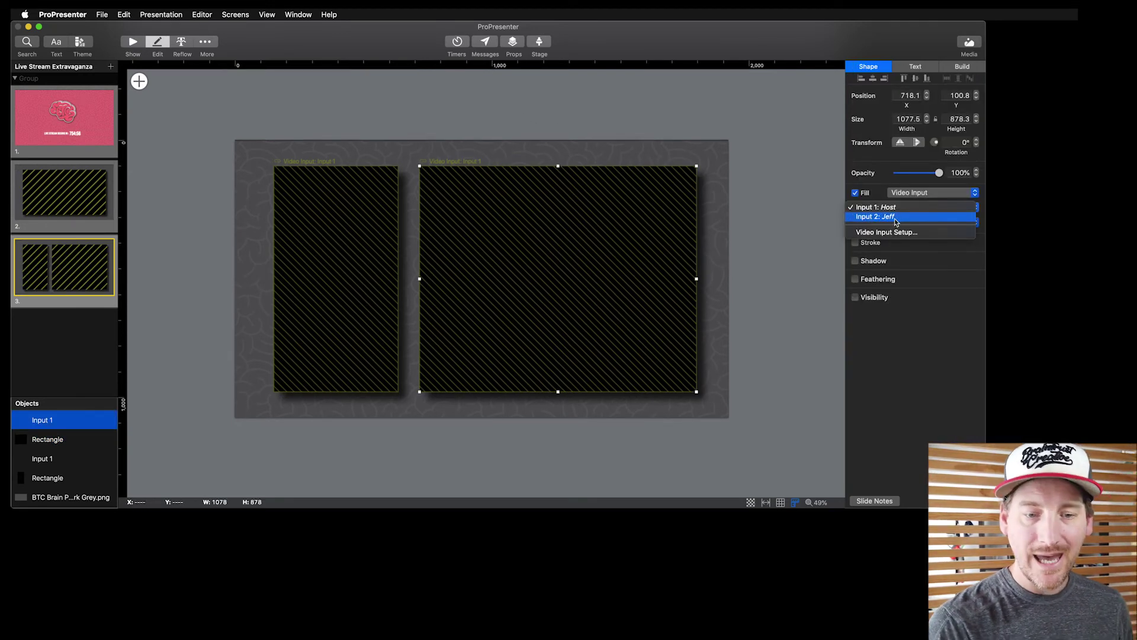
{"action": "left_click", "coordinate": [895, 218]}
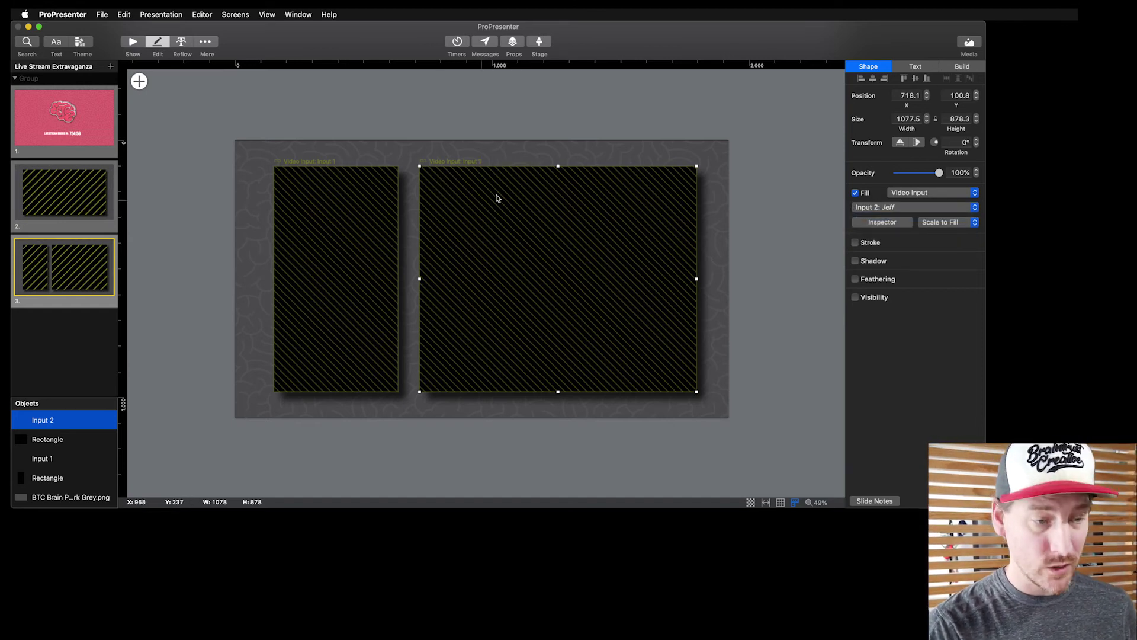
{"action": "left_click", "coordinate": [132, 41]}
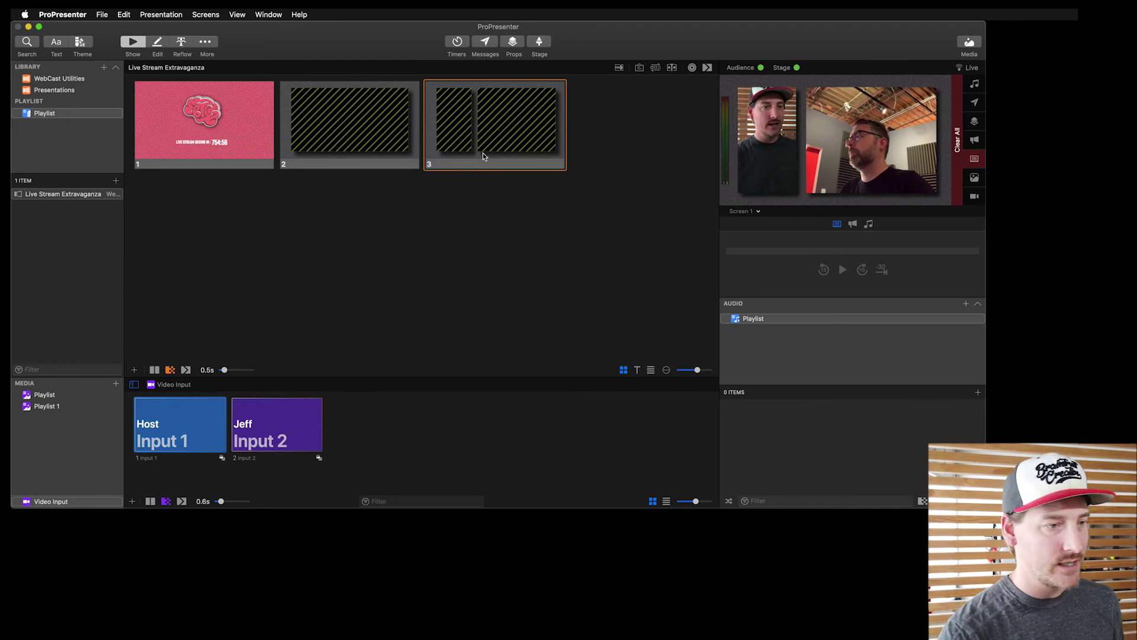
Reopen slide 3 in the slide editor.
{"action": "left_click", "coordinate": [157, 43]}
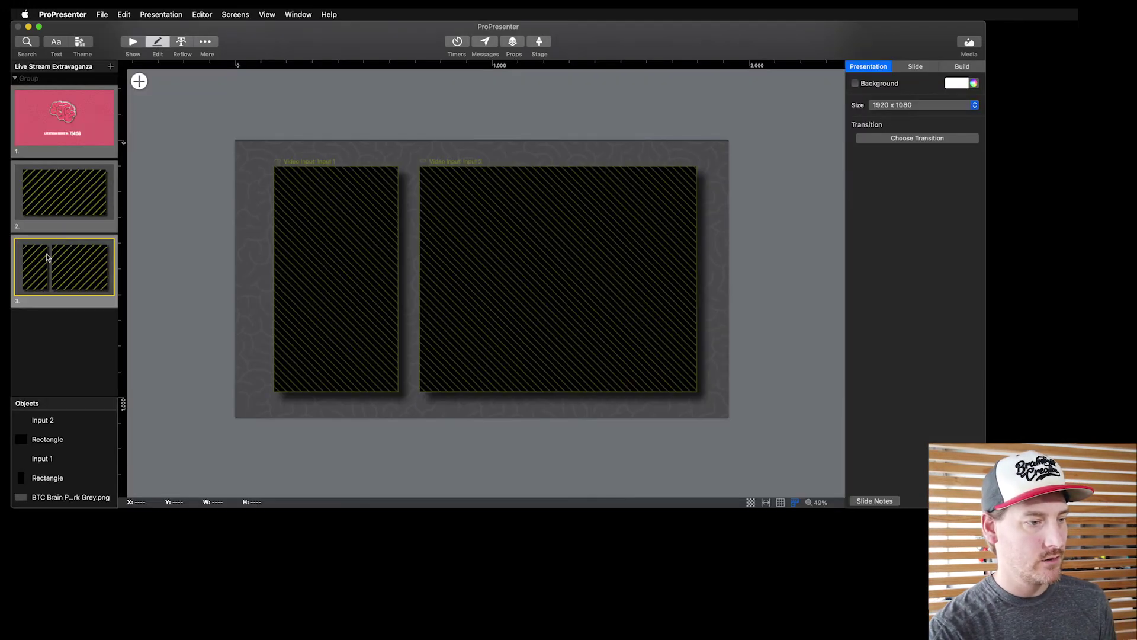
Duplicate slide 3 as slide 4 and feed Input 2: Jeff into its narrow left frame.
{"action": "right_click", "coordinate": [73, 277]}
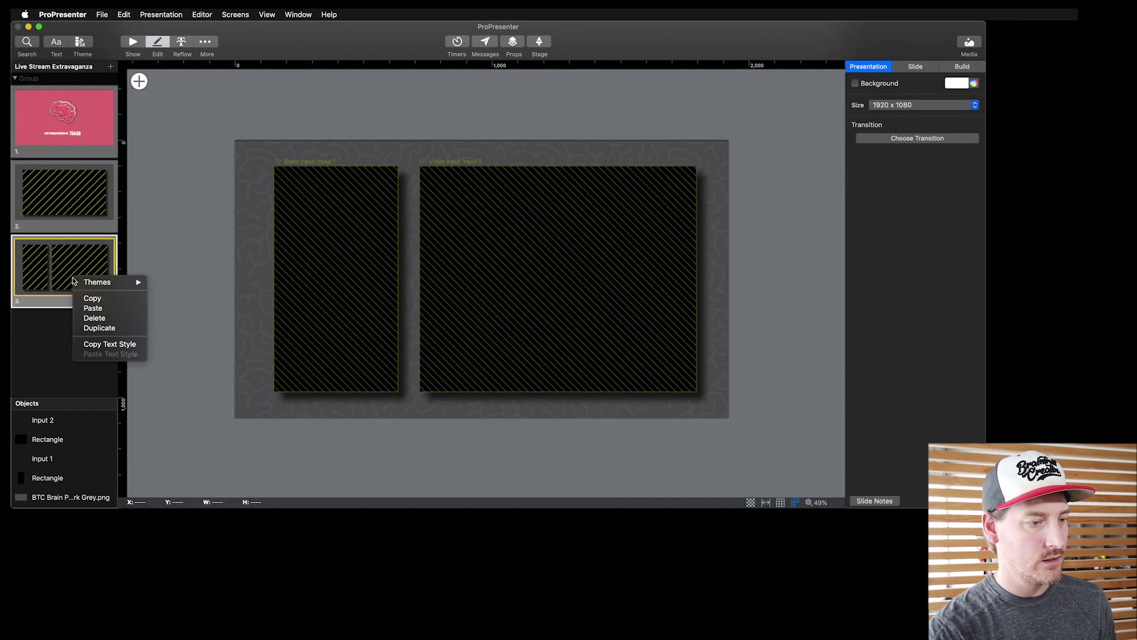
{"action": "left_click", "coordinate": [88, 329]}
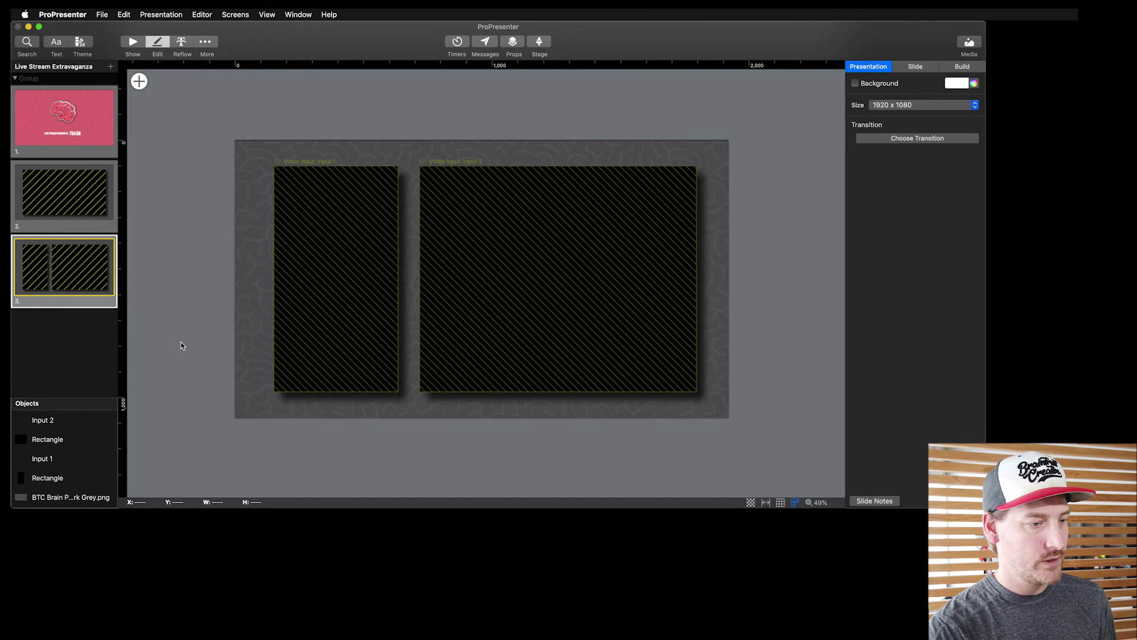
{"action": "left_click", "coordinate": [387, 280]}
{"action": "left_click", "coordinate": [895, 207]}
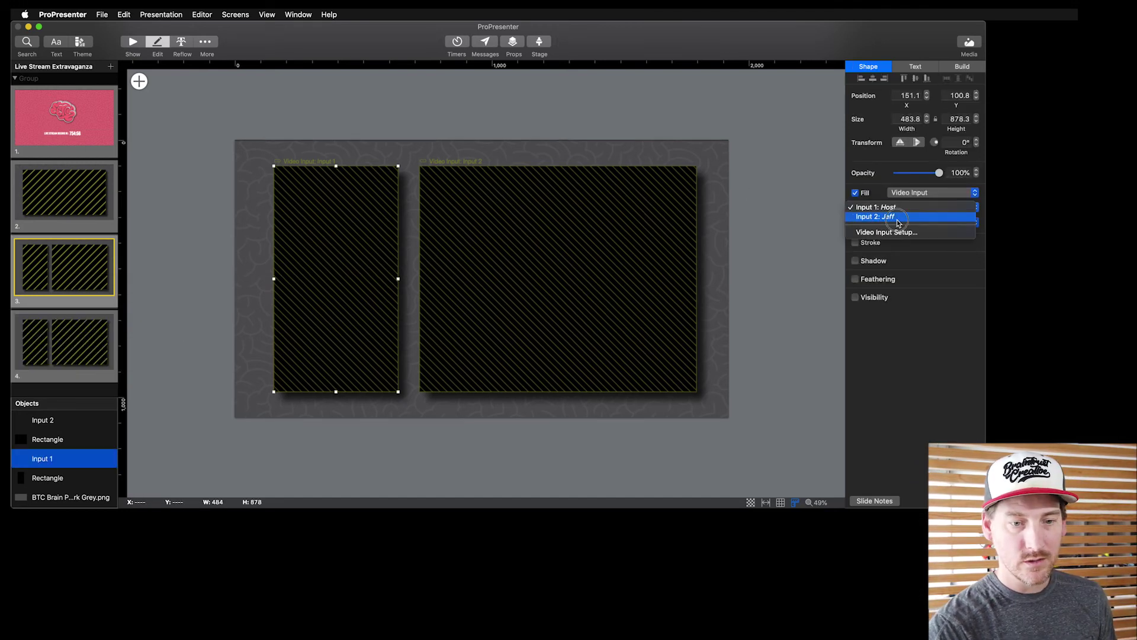
{"action": "left_click", "coordinate": [899, 217]}
Feed Input 1: Host into slide 4's wide right frame and return to the Show view.
{"action": "left_click", "coordinate": [610, 298]}
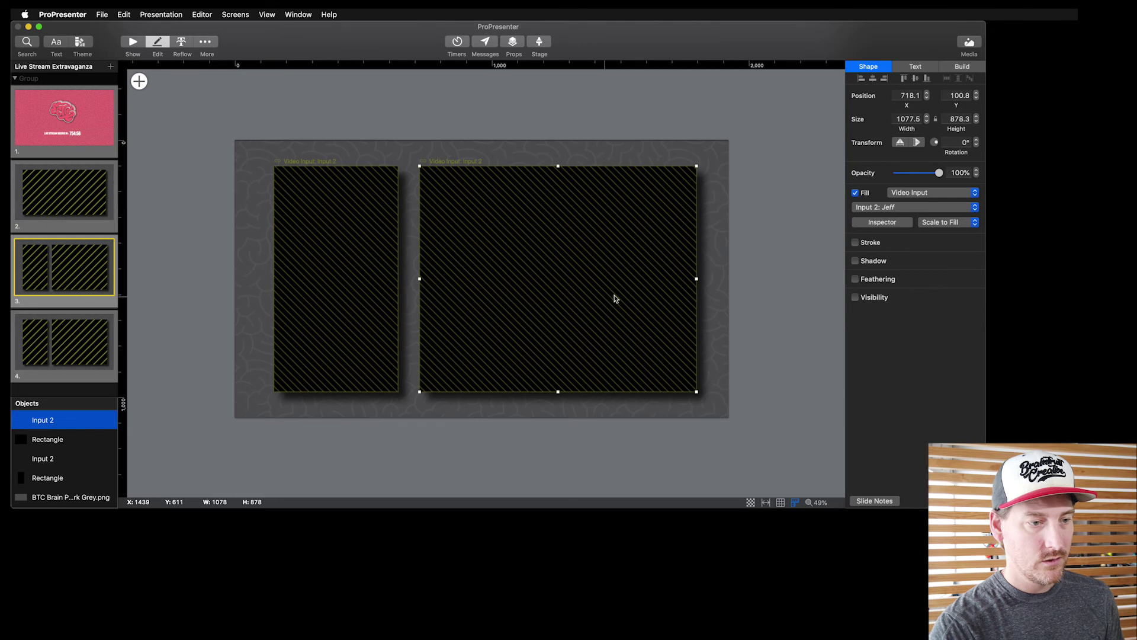
{"action": "left_click", "coordinate": [922, 205]}
{"action": "left_click", "coordinate": [883, 196]}
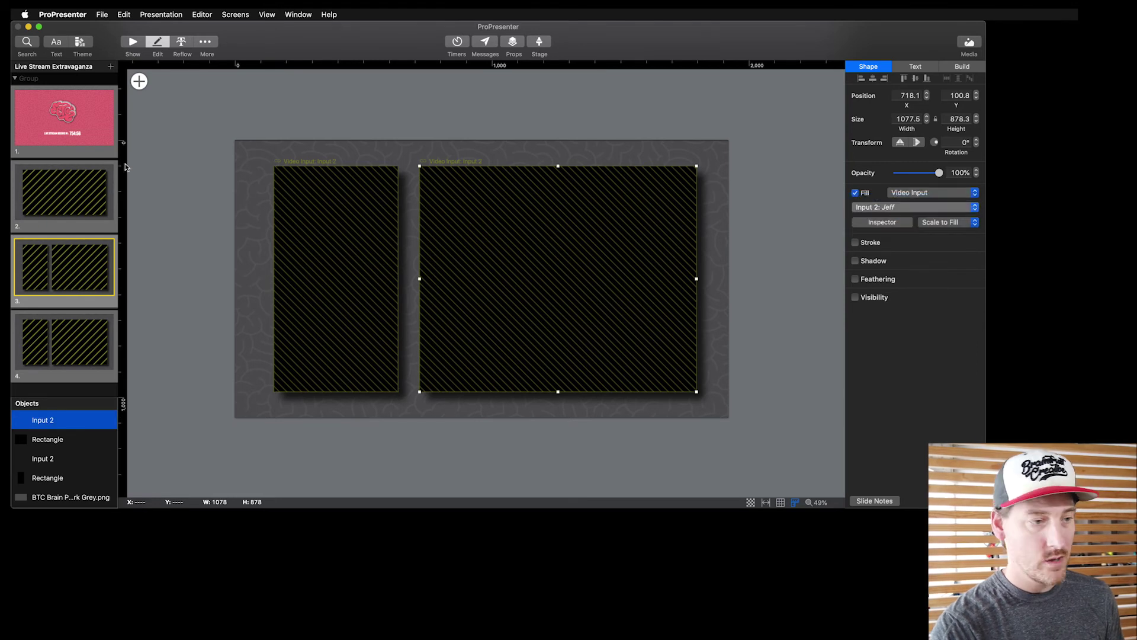
{"action": "left_click", "coordinate": [133, 40]}
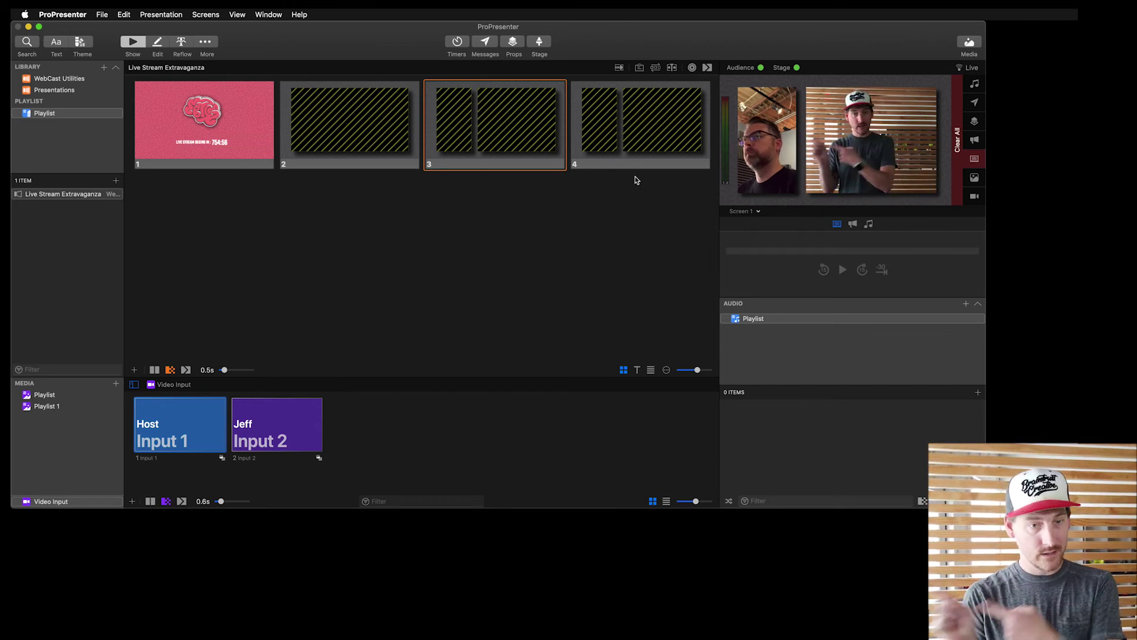
{"action": "right_click", "coordinate": [516, 168]}
Give slide 3 the custom label 'Jeff and Host'.
{"action": "mouse_move", "coordinate": [564, 302]}
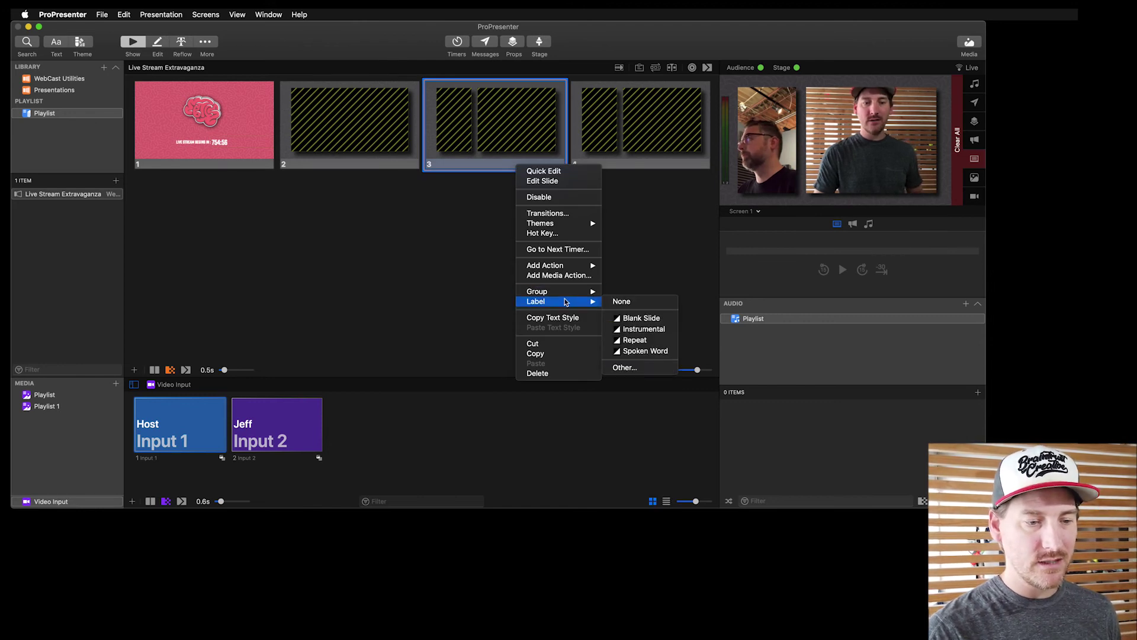
{"action": "left_click", "coordinate": [657, 368]}
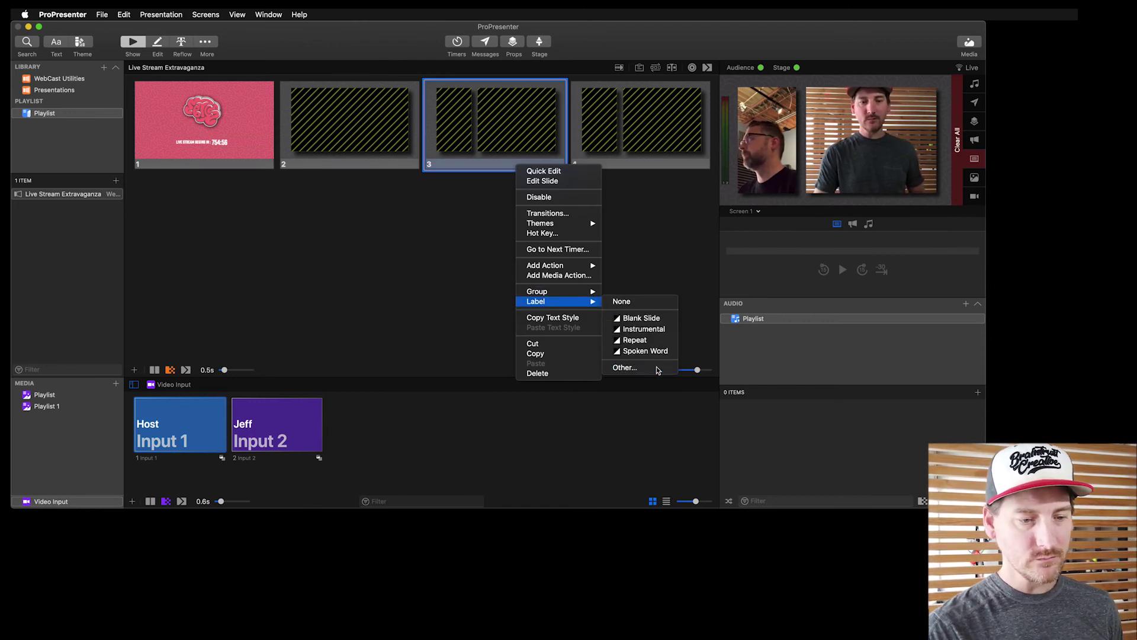
{"action": "type", "text": "Jeff and Host"}
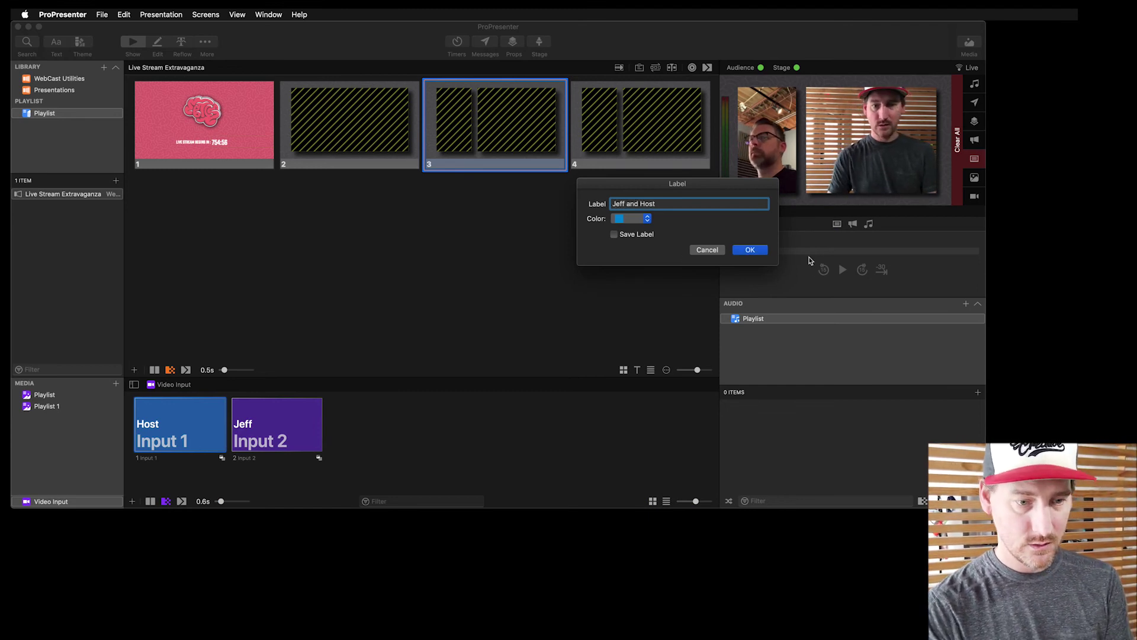
{"action": "left_click", "coordinate": [755, 250]}
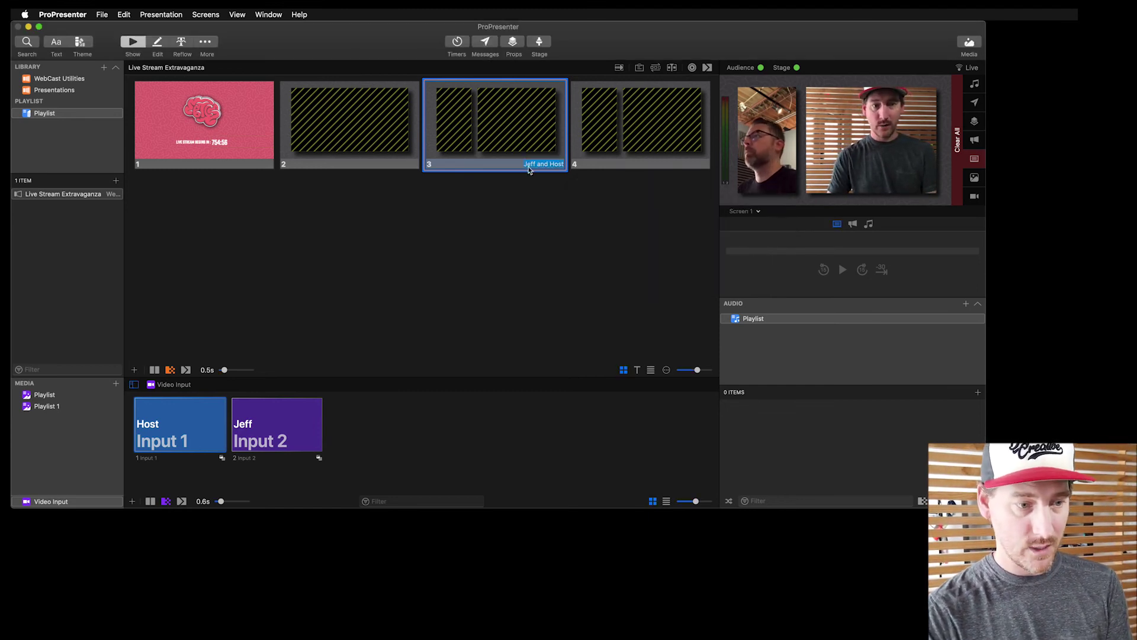
Label slide 4 'Host and Jeff', then put the host-only slide 2 live.
{"action": "right_click", "coordinate": [619, 164]}
{"action": "mouse_move", "coordinate": [676, 298]}
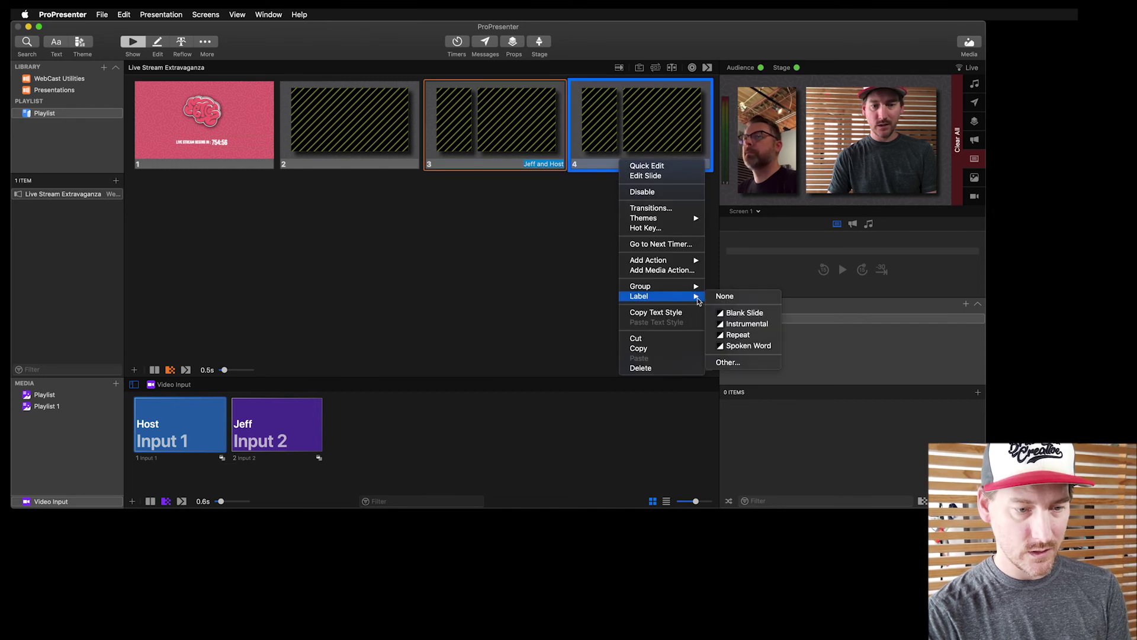
{"action": "left_click", "coordinate": [746, 362]}
{"action": "type", "text": "Host and Jeff"}
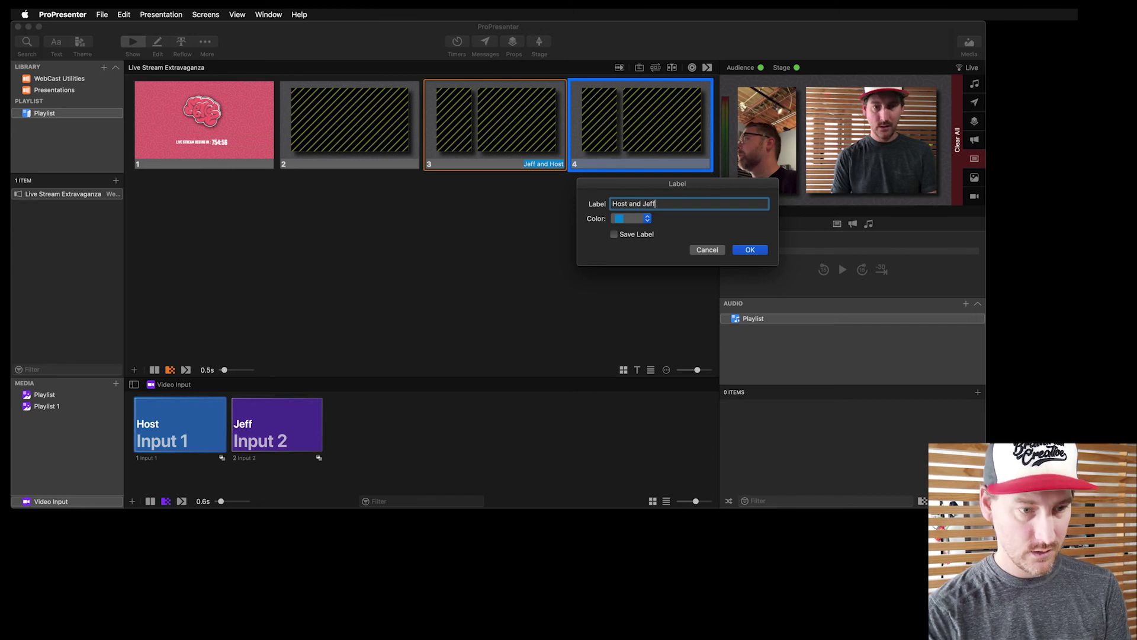
{"action": "key", "text": "Return"}
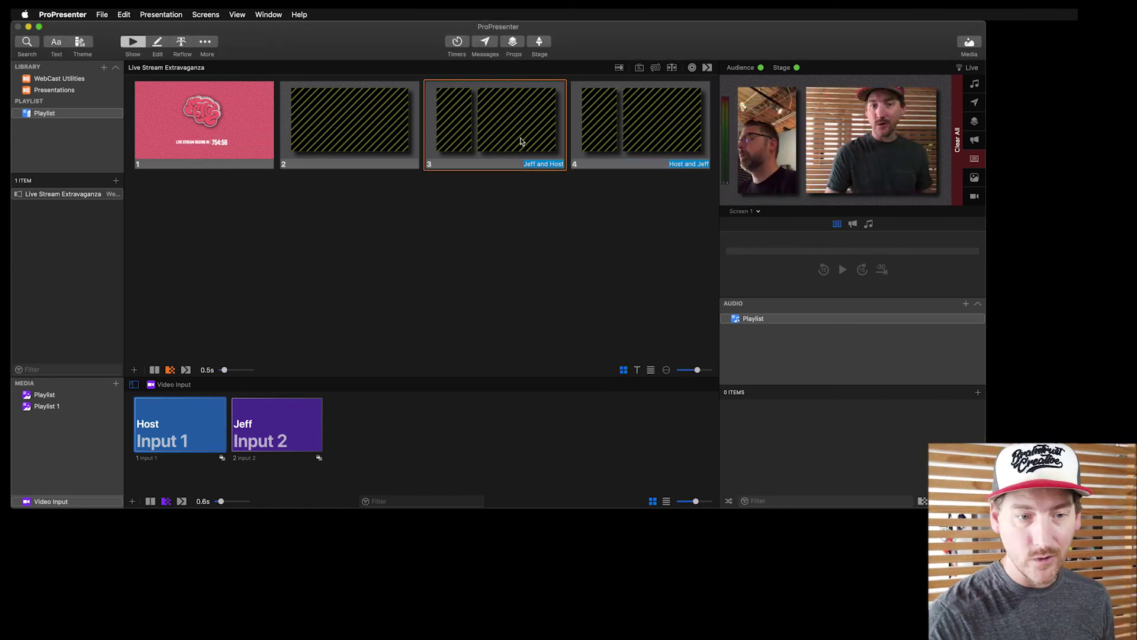
{"action": "left_click", "coordinate": [340, 109]}
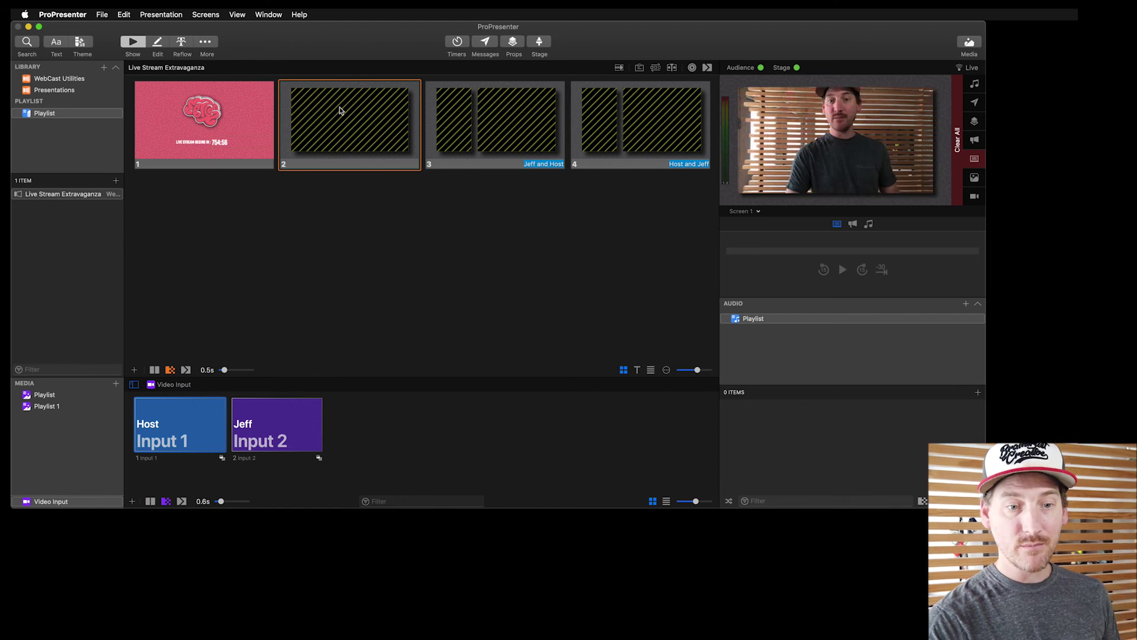
Test the Jeff and Host slide, add 01.mp4 as a fifth cue, play it, then return to slide 2.
{"action": "left_click", "coordinate": [559, 120]}
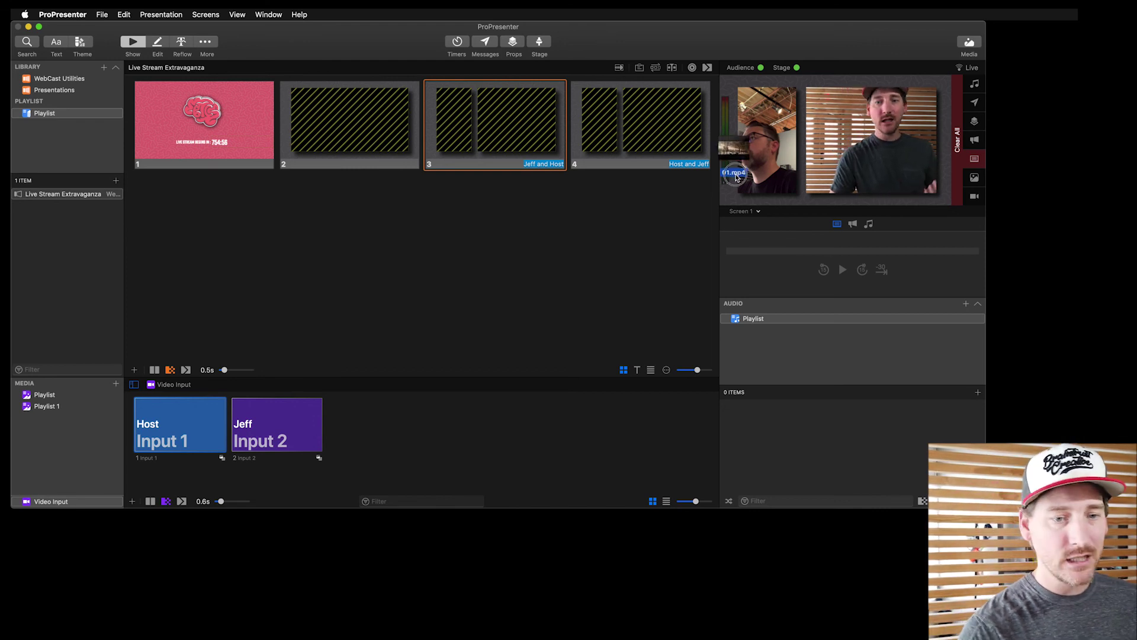
{"action": "left_click_drag", "start_coordinate": [396, 260], "coordinate": [290, 261]}
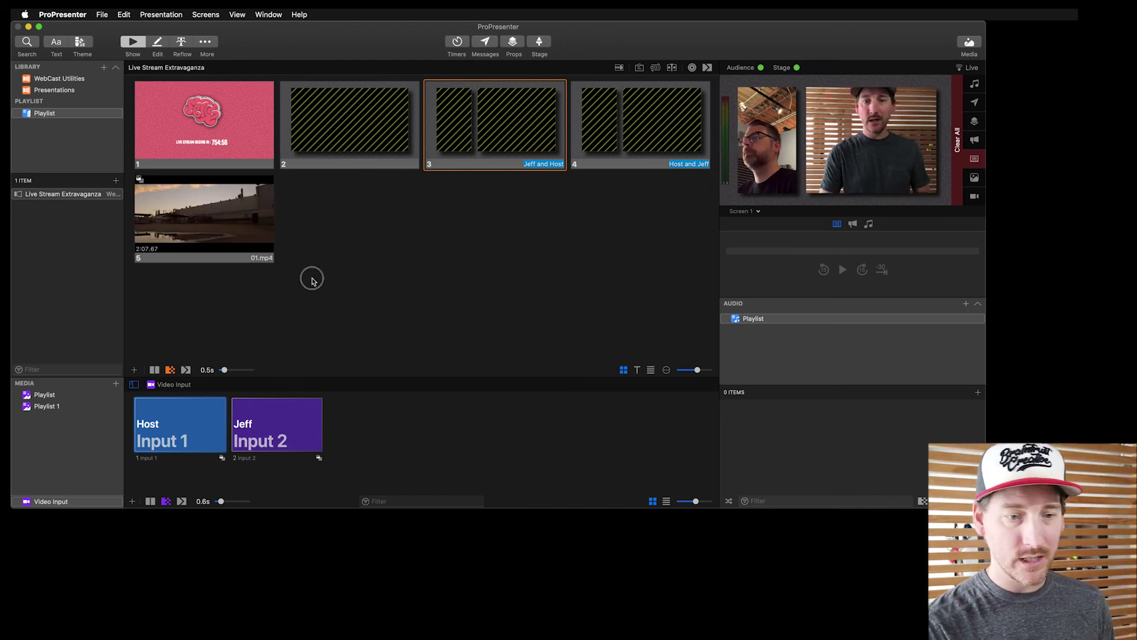
{"action": "left_click", "coordinate": [215, 234]}
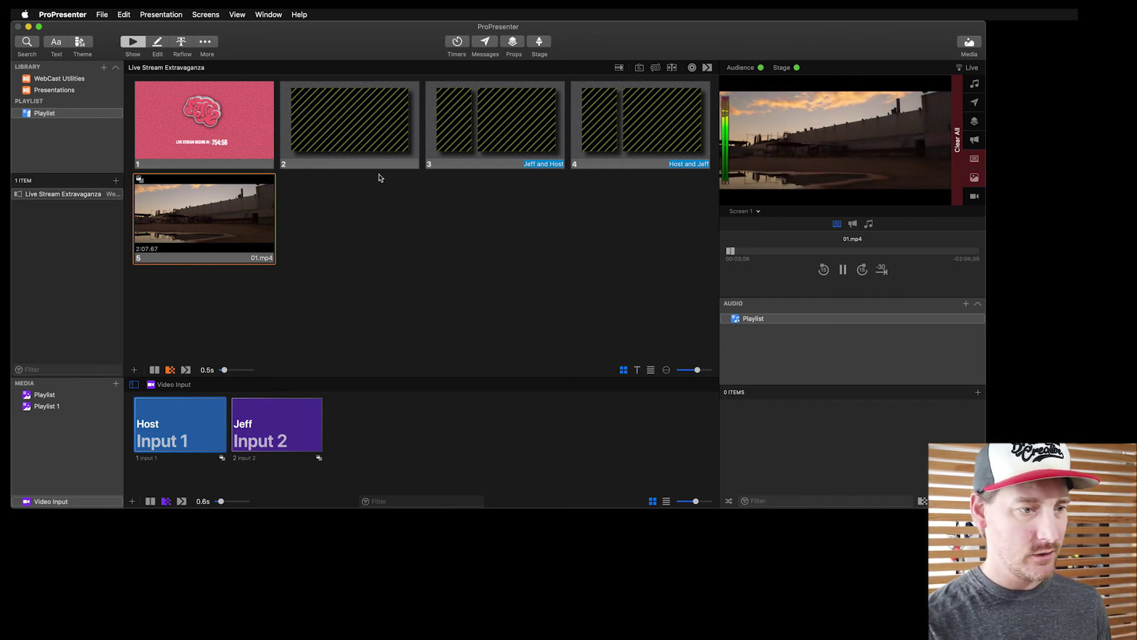
{"action": "left_click", "coordinate": [367, 126]}
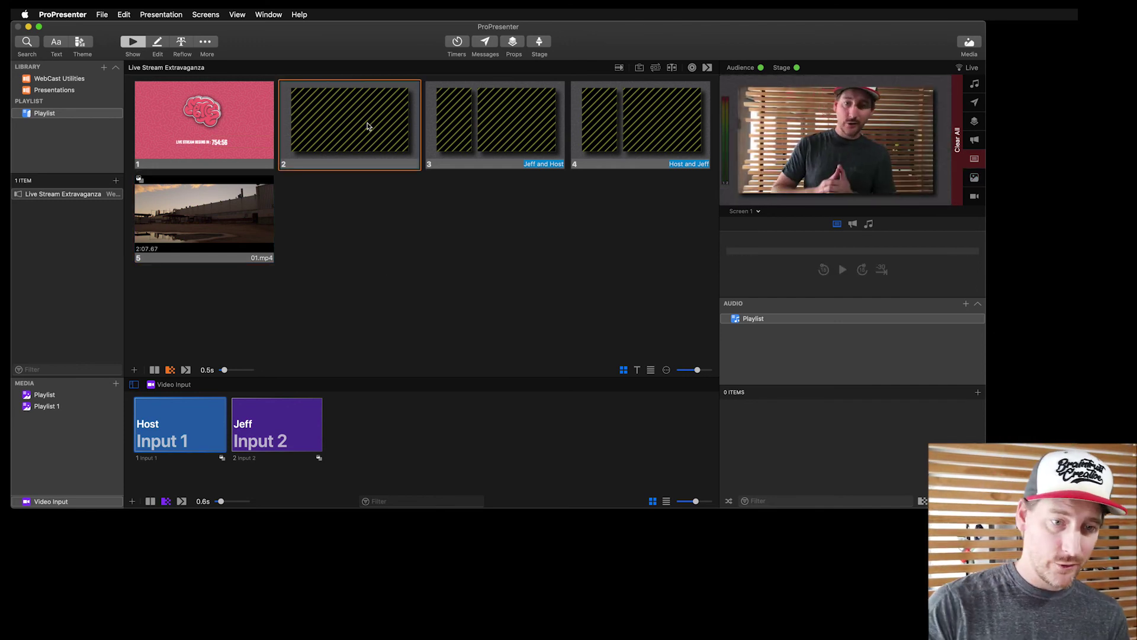